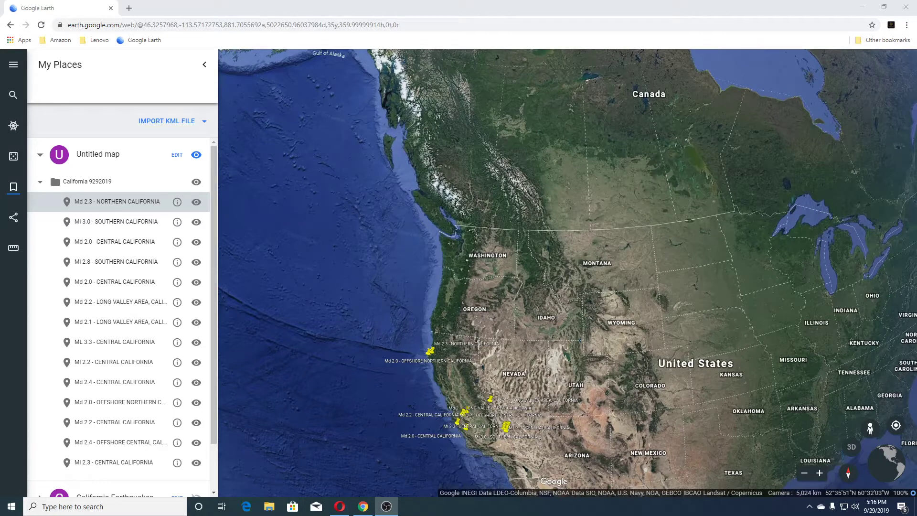
# Fly to the Md 2.3 - NORTHERN CALIFORNIA placemark, show its details, and tilt the Scotia river valley into 3D
pyautogui.click(110, 201)
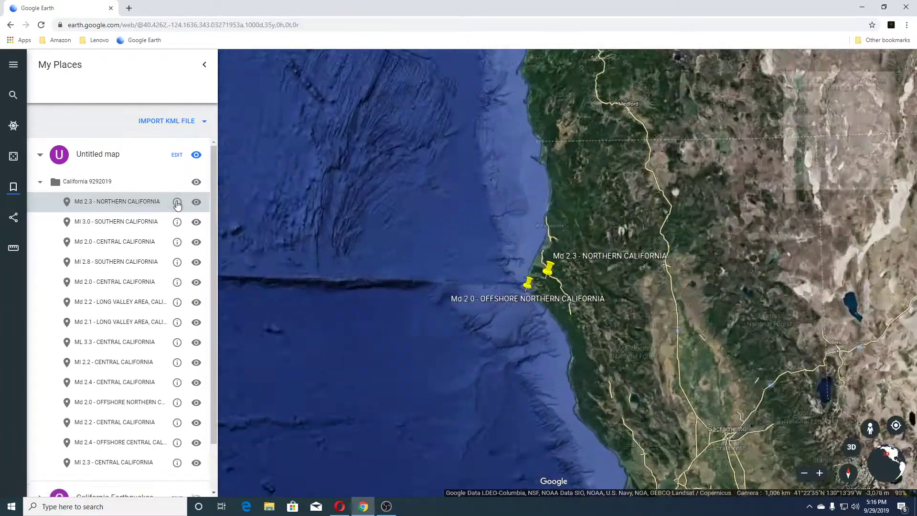
pyautogui.click(177, 203)
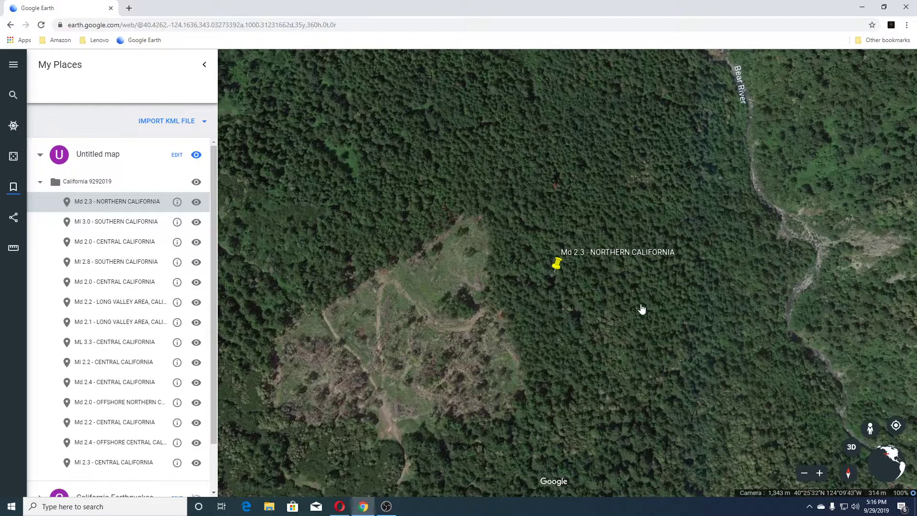
pyautogui.scroll(-5, 642, 309)
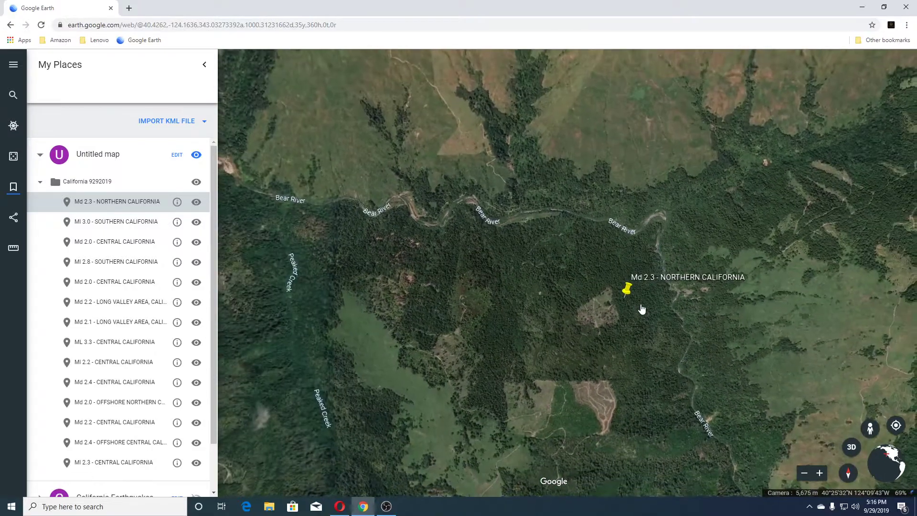
pyautogui.scroll(-2, 454, 316)
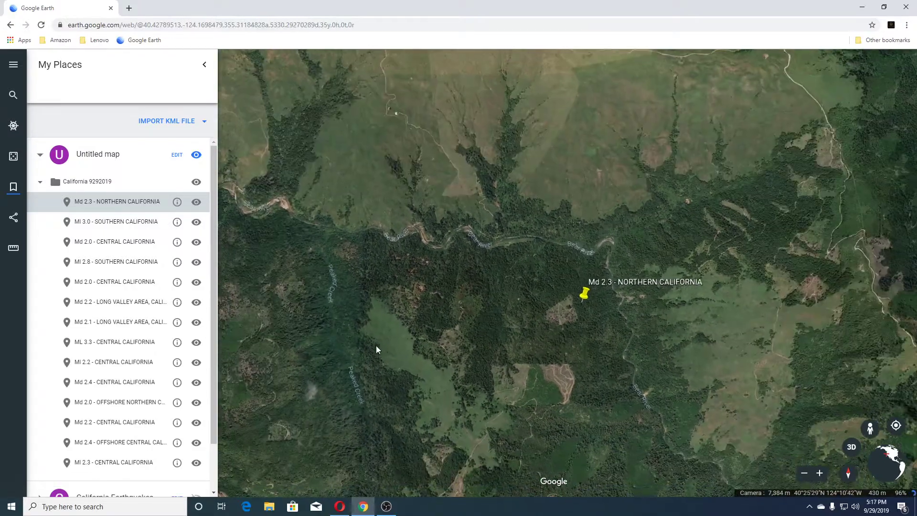
pyautogui.scroll(5, 501, 349)
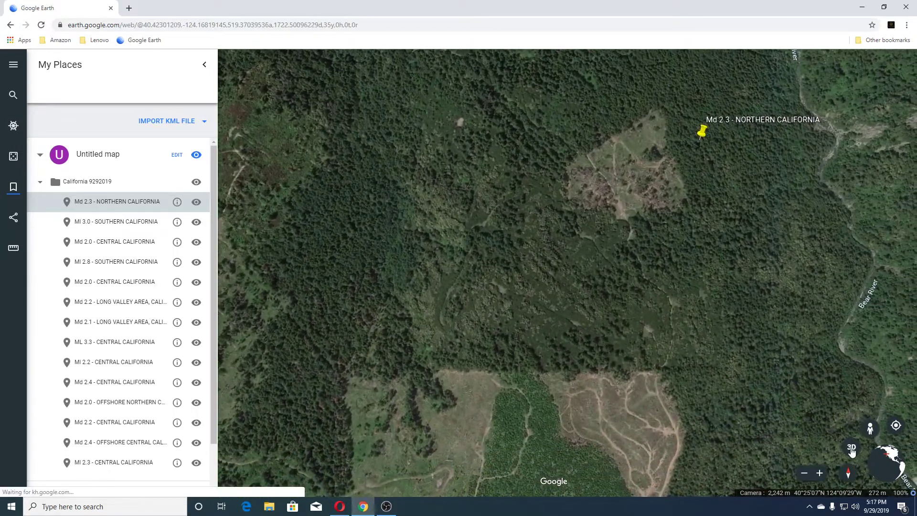
pyautogui.click(851, 449)
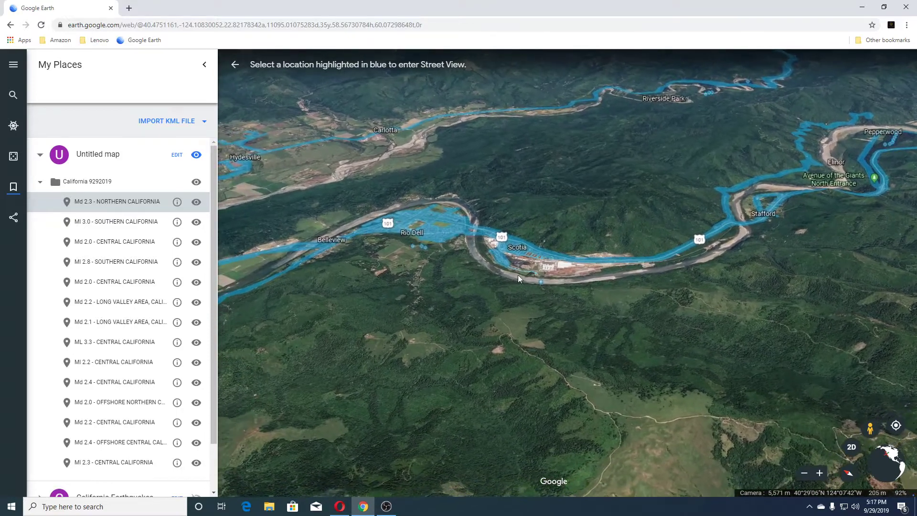
# Look around the riverside Photo Sphere at the sky, trees, wide river and pebble beach
pyautogui.press('Escape')
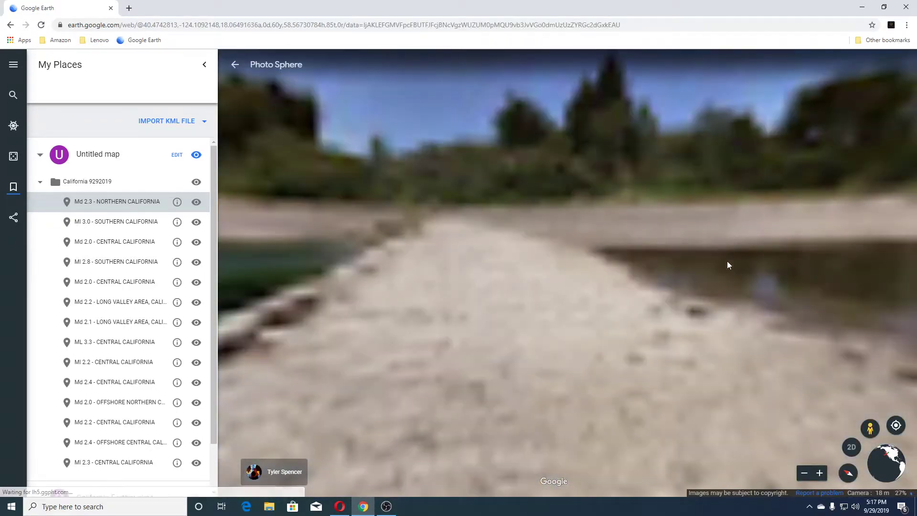
pyautogui.moveTo(684, 215); pyautogui.dragTo(416, 276)
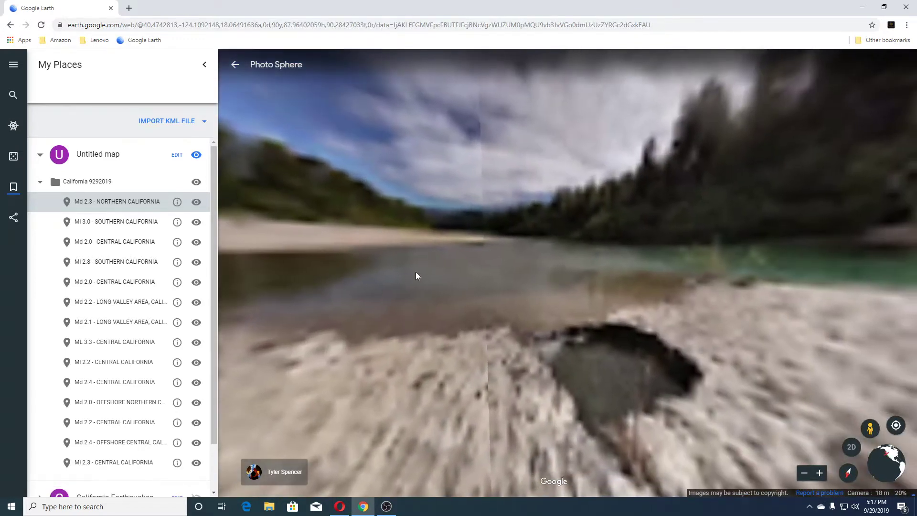
pyautogui.moveTo(491, 243); pyautogui.dragTo(740, 294)
pyautogui.moveTo(556, 301); pyautogui.dragTo(483, 306)
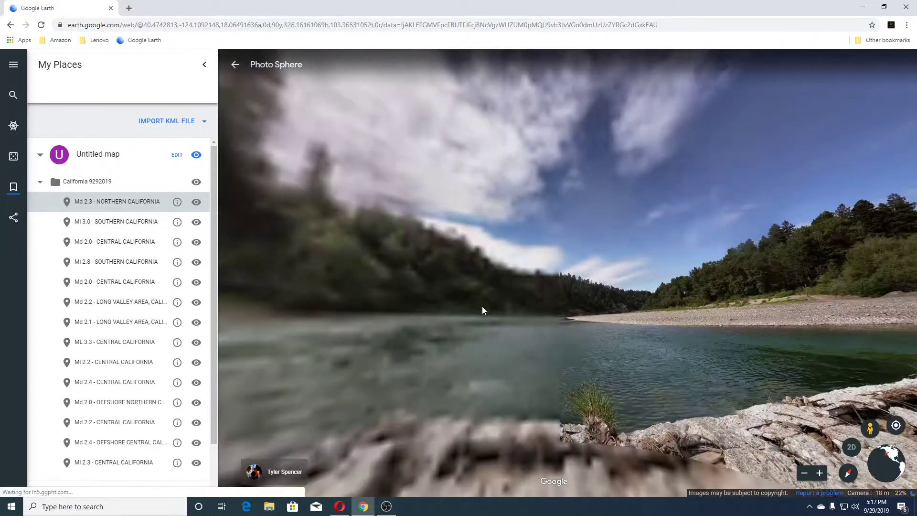
pyautogui.moveTo(697, 346); pyautogui.dragTo(591, 294)
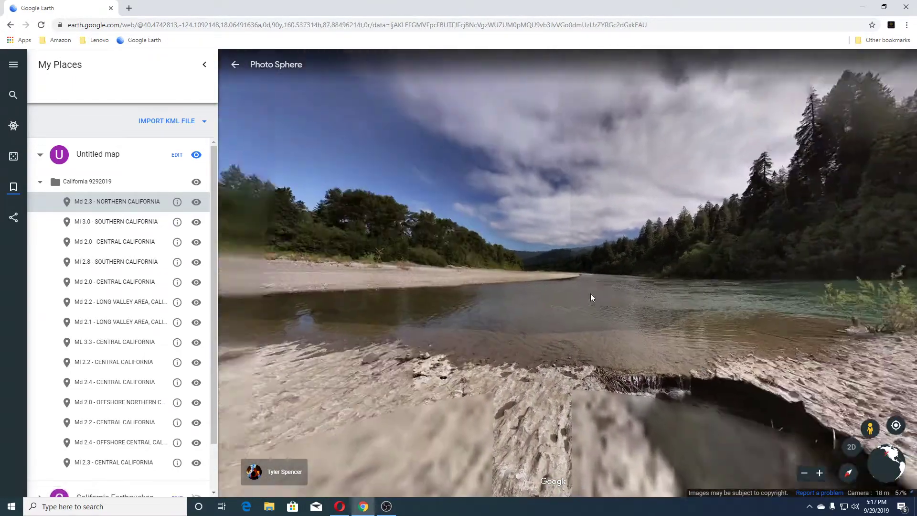
# Exit the Photo Sphere and zoom back out to the aerial map around the Md 2.3 placemark
pyautogui.click(235, 66)
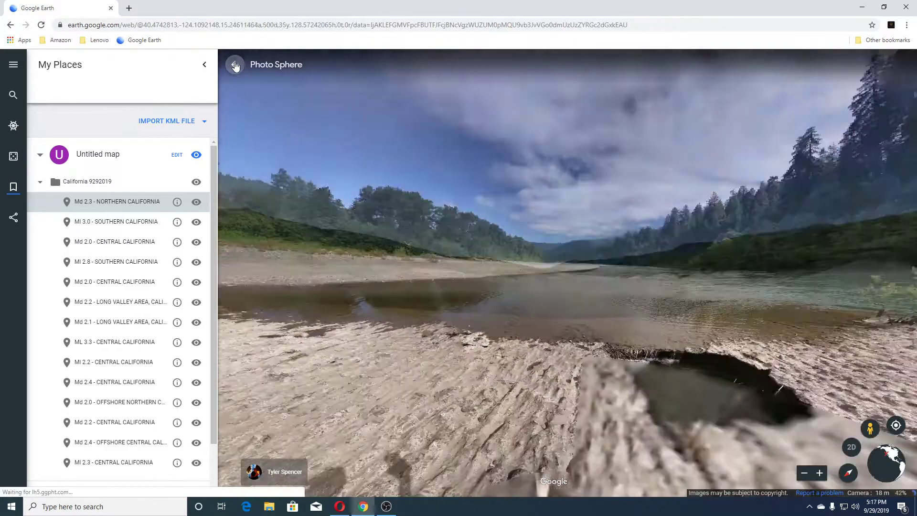
pyautogui.scroll(-5, 501, 299)
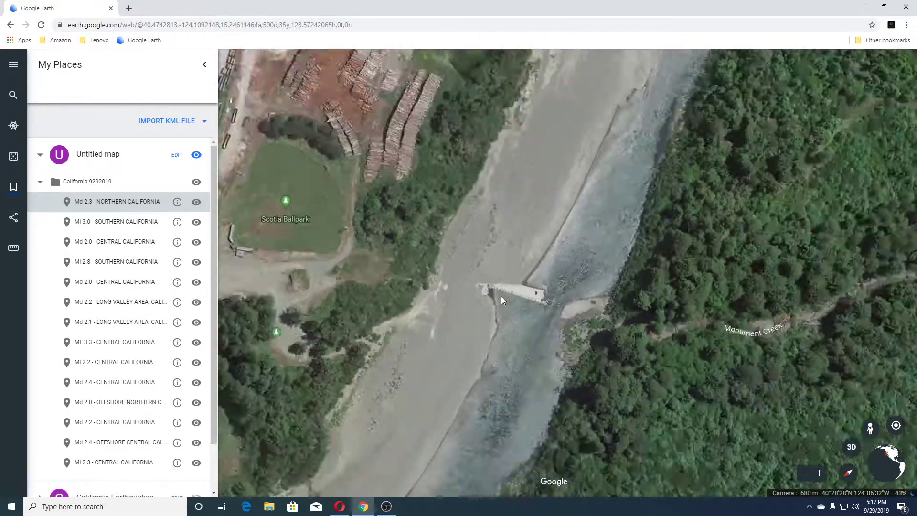
pyautogui.scroll(-2, 500, 297)
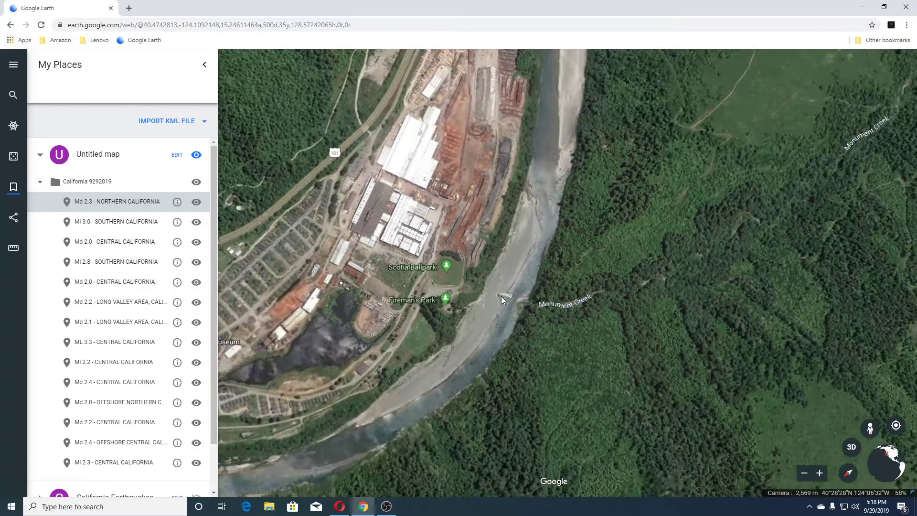
pyautogui.scroll(-8, 431, 278)
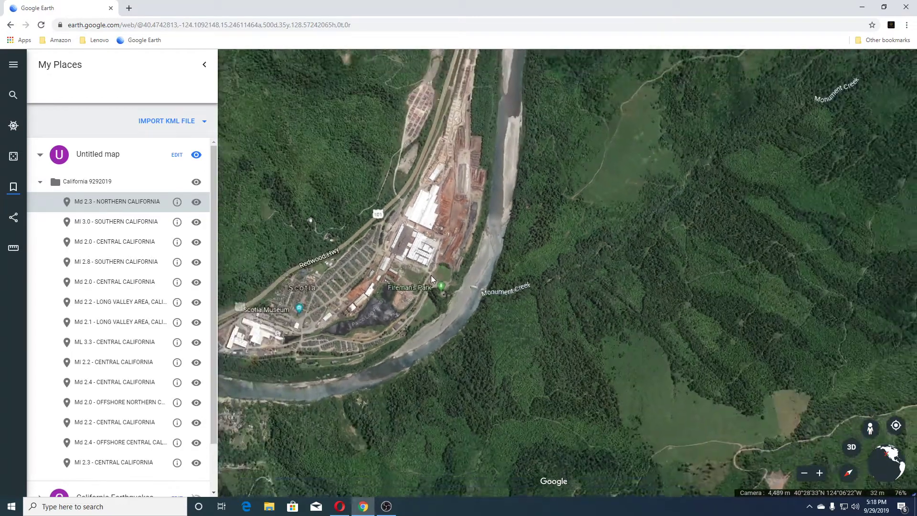
pyautogui.scroll(-2, 431, 279)
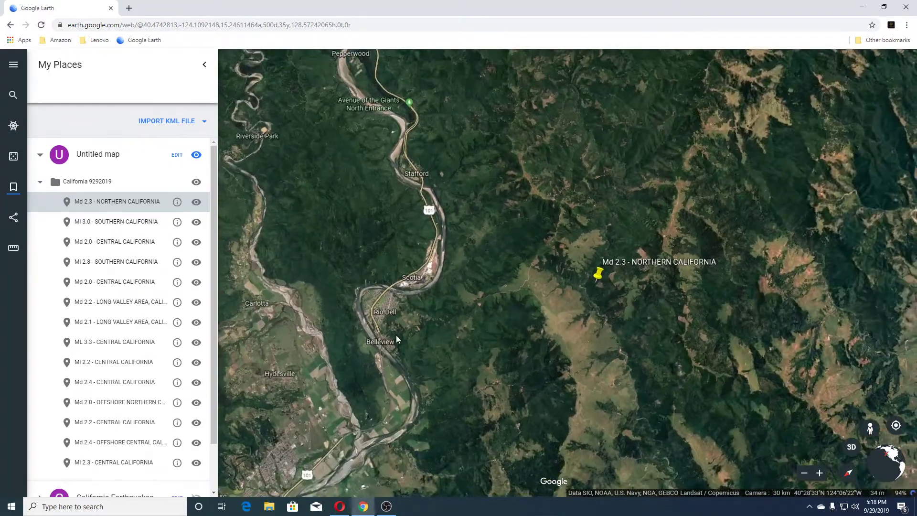
# Fly to the Ml 3.0 - SOUTHERN CALIFORNIA placemark and zoom out around its site
pyautogui.click(105, 225)
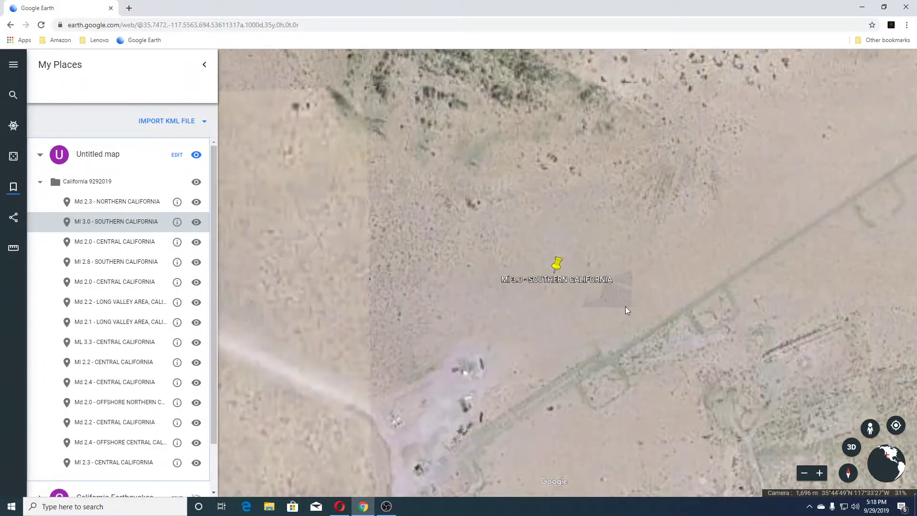
pyautogui.scroll(-3, 601, 273)
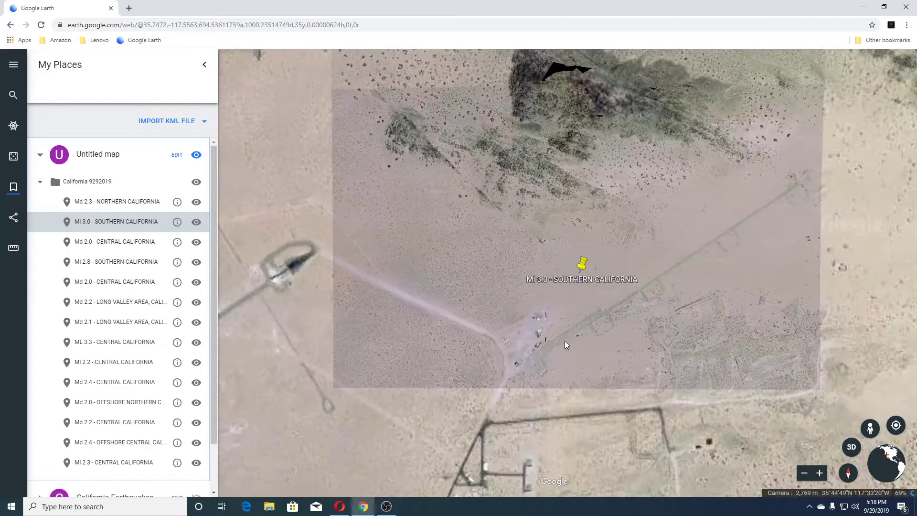
pyautogui.scroll(-3, 543, 339)
pyautogui.moveTo(518, 366); pyautogui.dragTo(526, 218)
pyautogui.scroll(3, 533, 284)
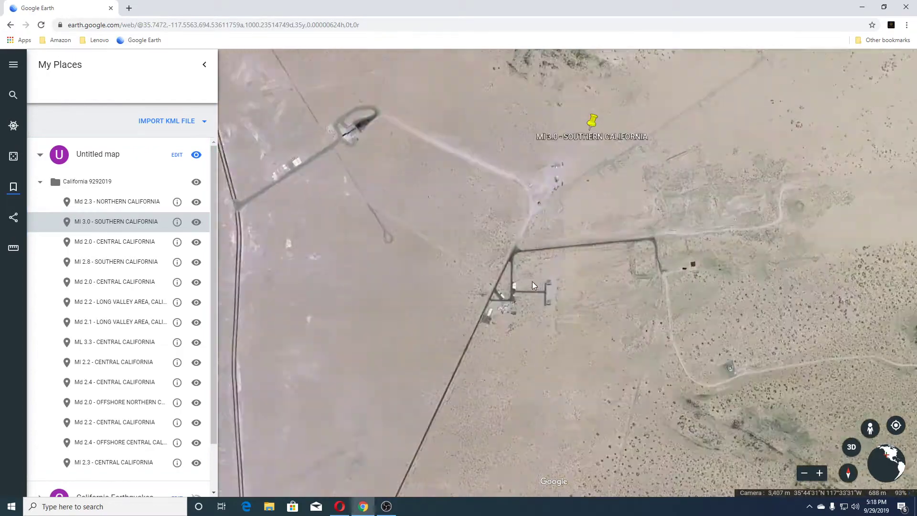
pyautogui.scroll(1, 532, 285)
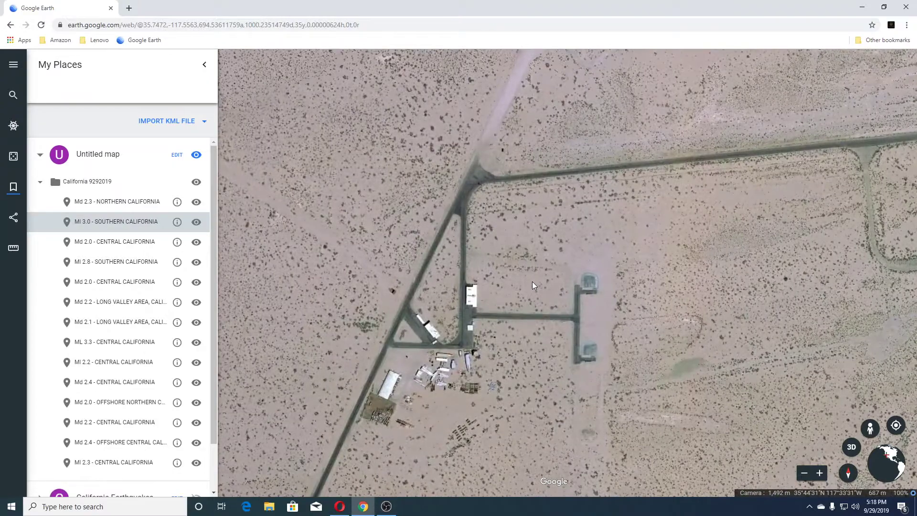
pyautogui.scroll(-2, 532, 282)
pyautogui.scroll(-1, 545, 205)
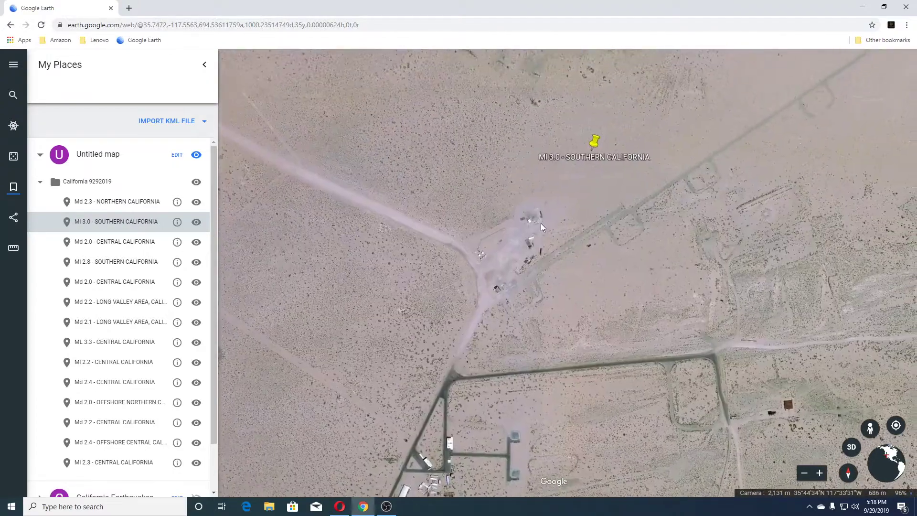
pyautogui.scroll(-3, 540, 223)
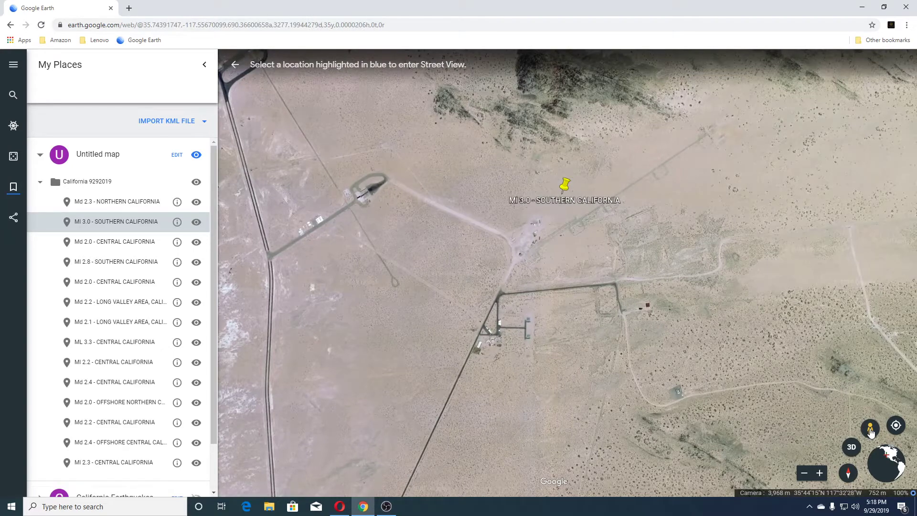
pyautogui.scroll(-5, 675, 386)
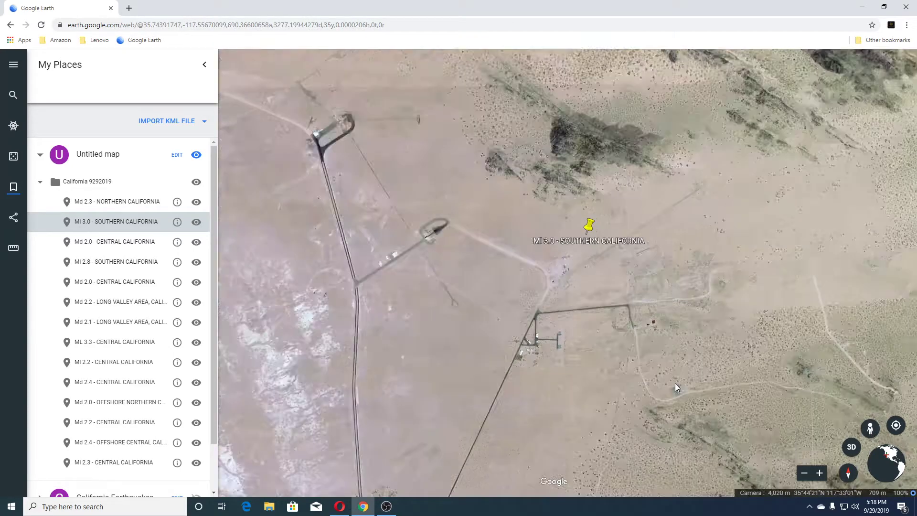
pyautogui.scroll(-1, 674, 387)
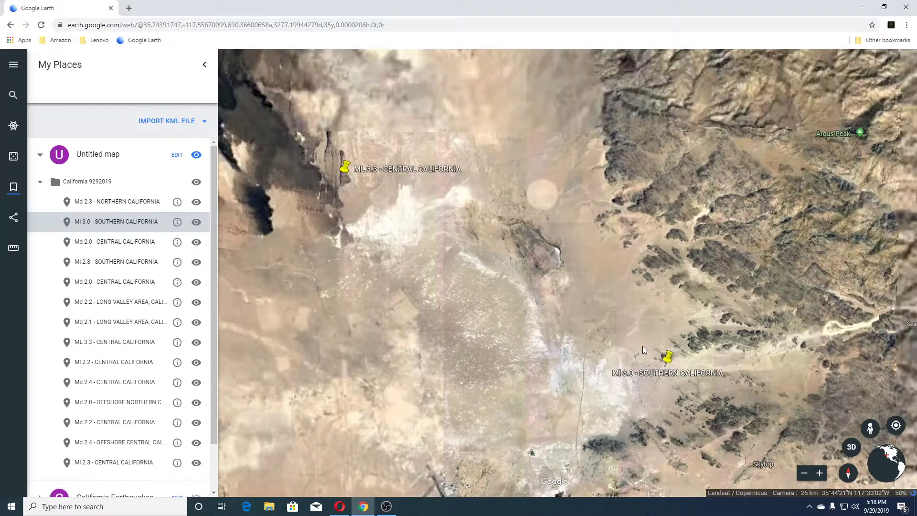
# Centre the view on Ridgecrest with the Ml 3.0 and Ml 2.8 pins, then tilt it into 3D
pyautogui.moveTo(604, 310); pyautogui.dragTo(543, 200)
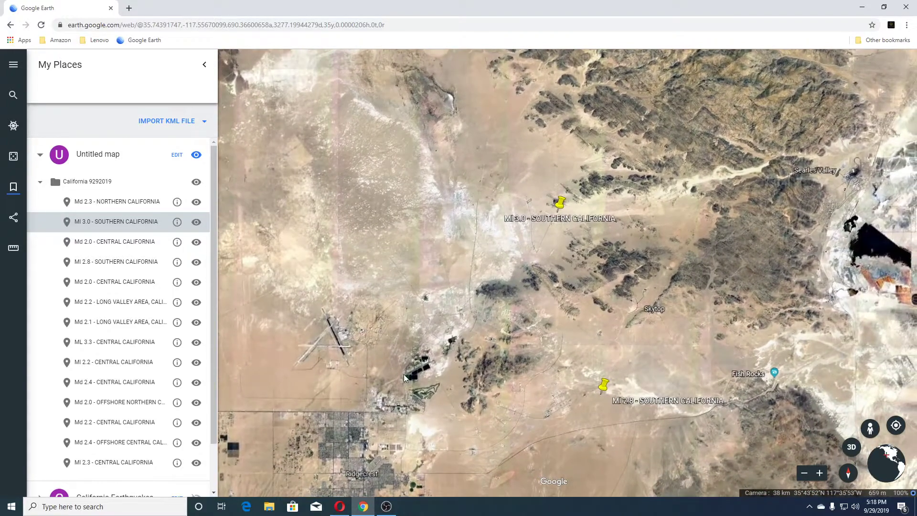
pyautogui.moveTo(403, 374); pyautogui.dragTo(640, 241)
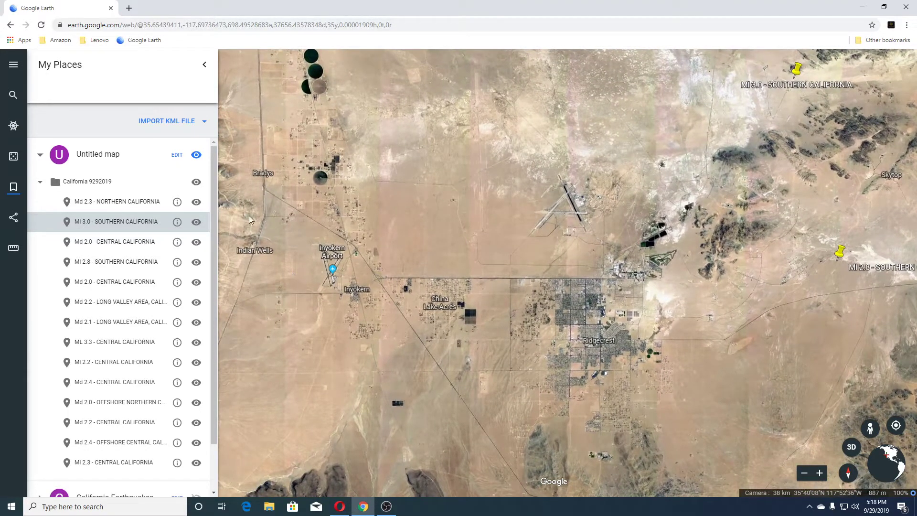
pyautogui.moveTo(673, 276); pyautogui.dragTo(600, 289)
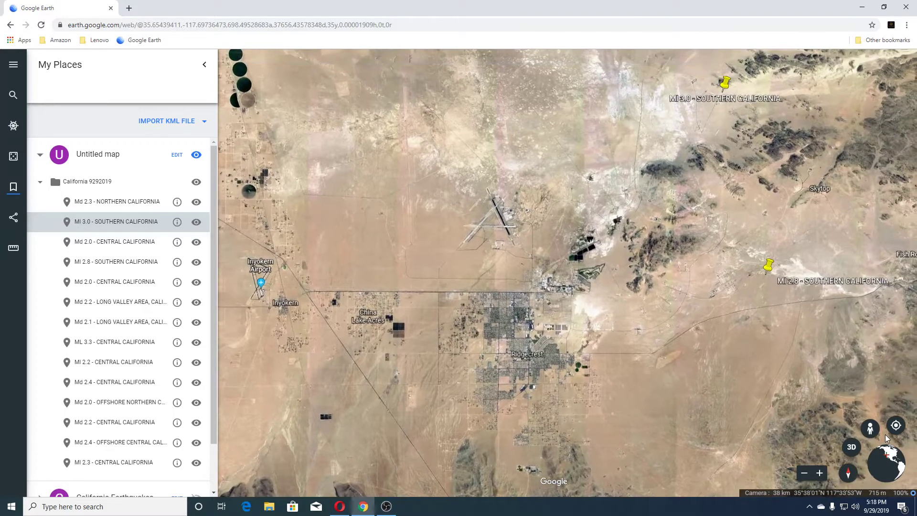
pyautogui.click(851, 448)
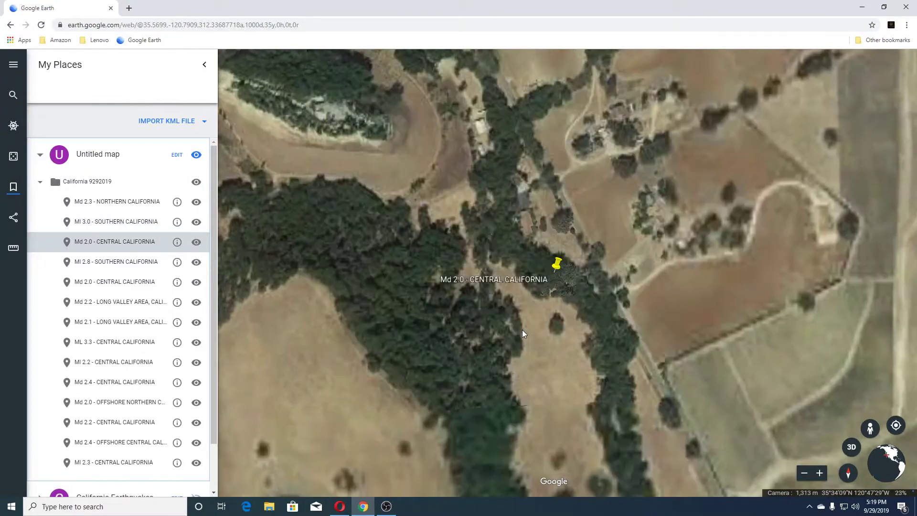
# Zoom out slightly on the Md 2.0 - CENTRAL CALIFORNIA site and tilt it into 3D beside Oak Country Ranch Airport
pyautogui.scroll(-2, 523, 333)
pyautogui.scroll(-2, 522, 330)
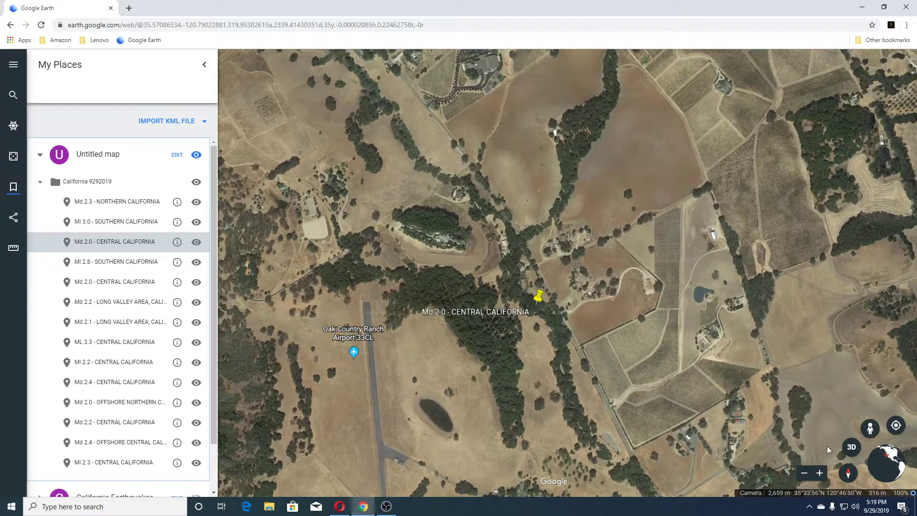
pyautogui.click(851, 449)
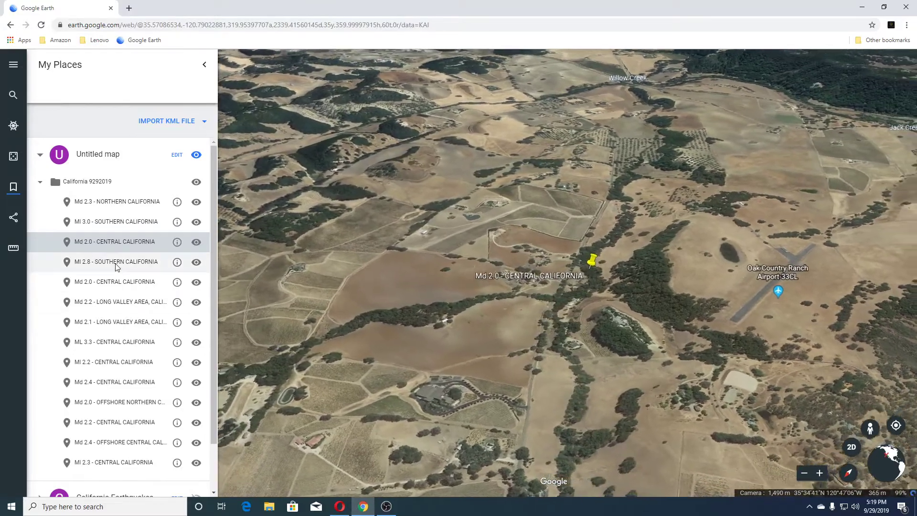
# Fly to the Ml 2.8 - SOUTHERN CALIFORNIA placemark and zoom in and out around the red pond
pyautogui.click(116, 263)
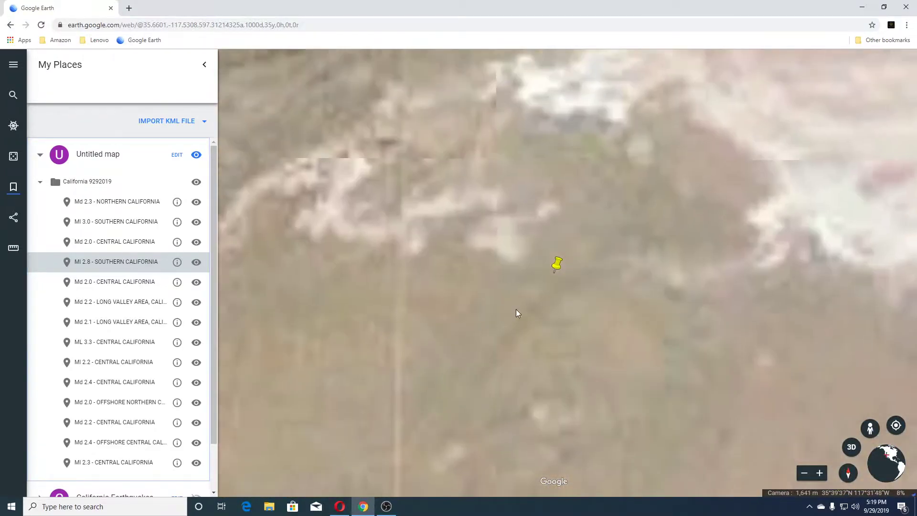
pyautogui.scroll(-4, 546, 311)
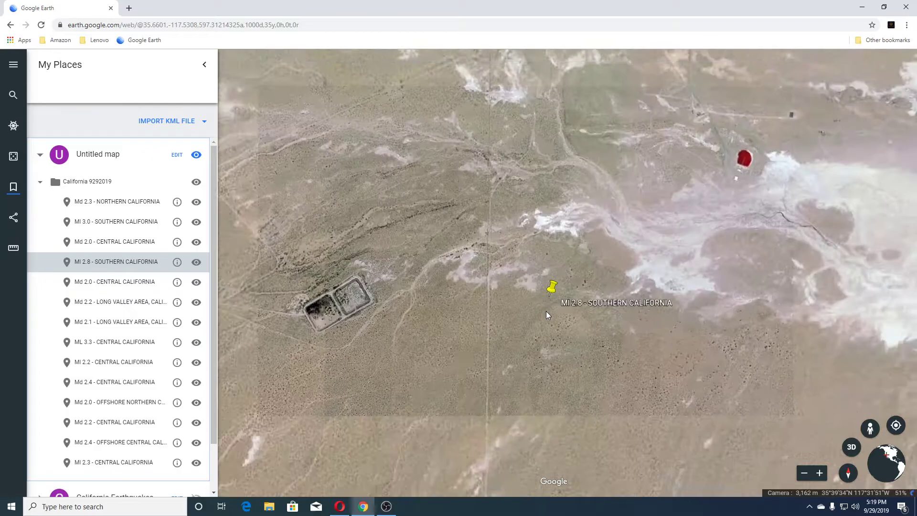
pyautogui.scroll(5, 392, 311)
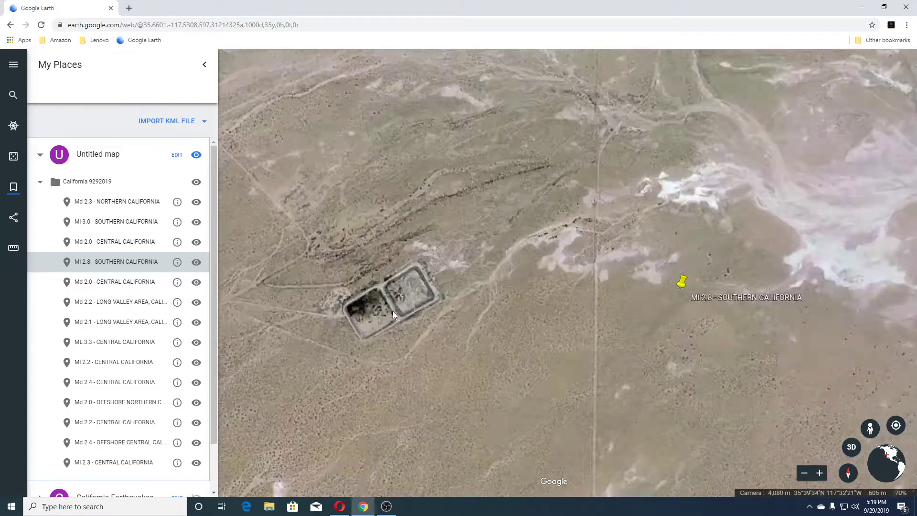
pyautogui.scroll(-5, 392, 311)
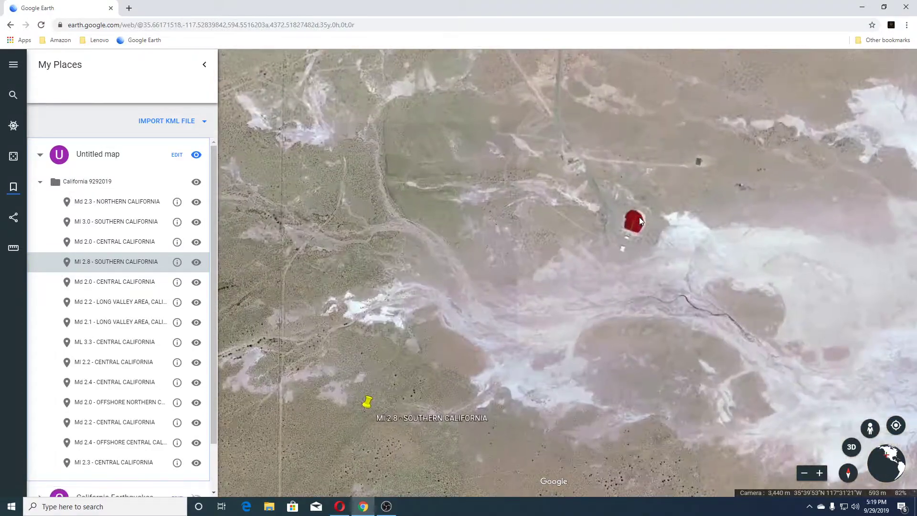
pyautogui.scroll(5, 640, 221)
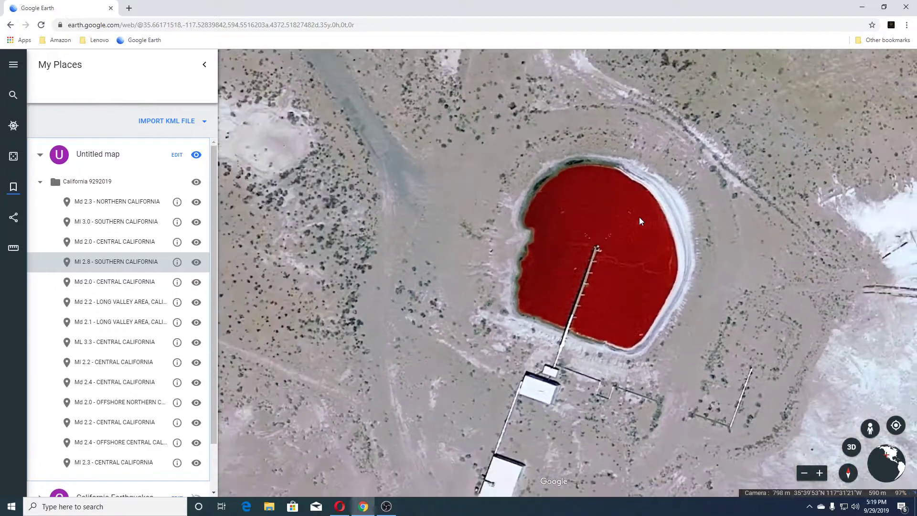
pyautogui.scroll(-3, 640, 220)
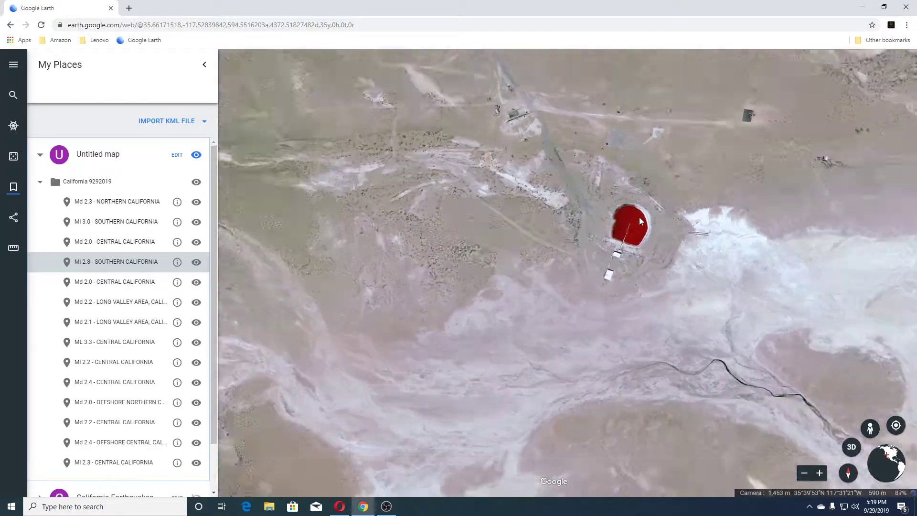
pyautogui.scroll(-4, 639, 218)
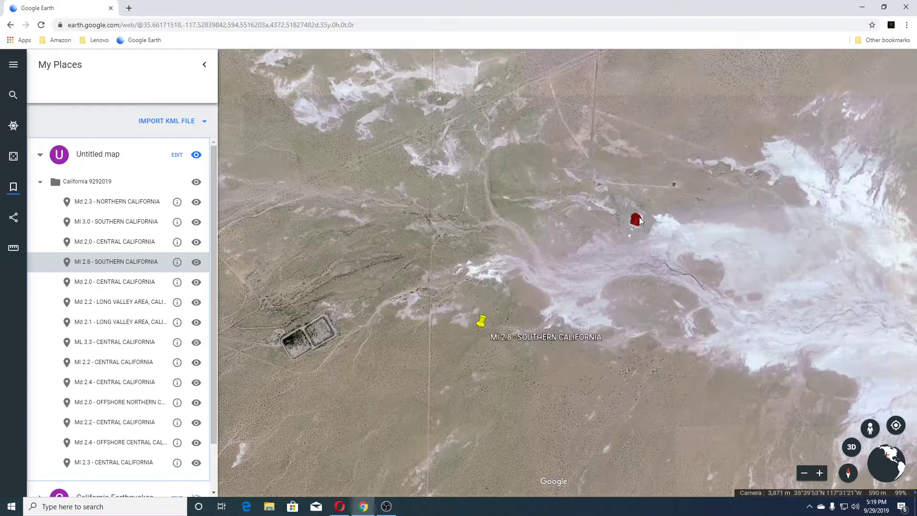
pyautogui.scroll(-1, 639, 217)
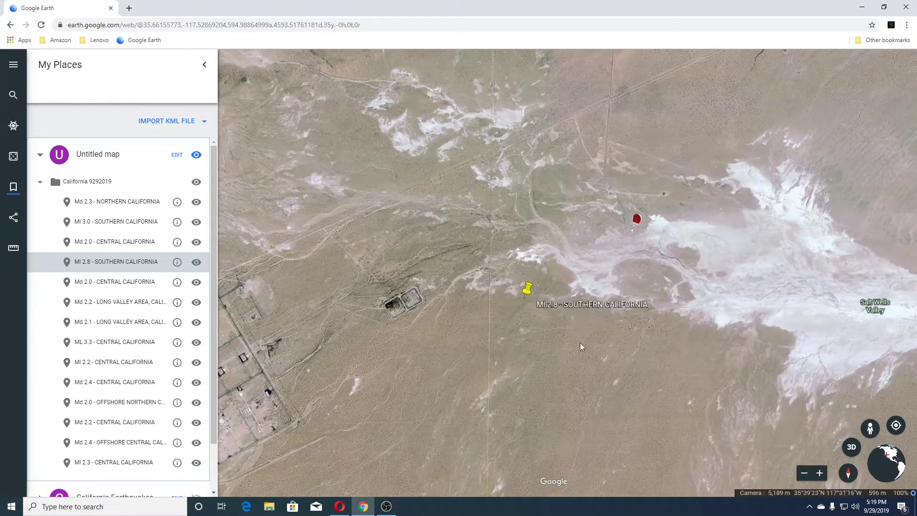
# Tilt the surrounding desert into 3D and zoom out to show Fish Rocks and Skytop
pyautogui.click(852, 448)
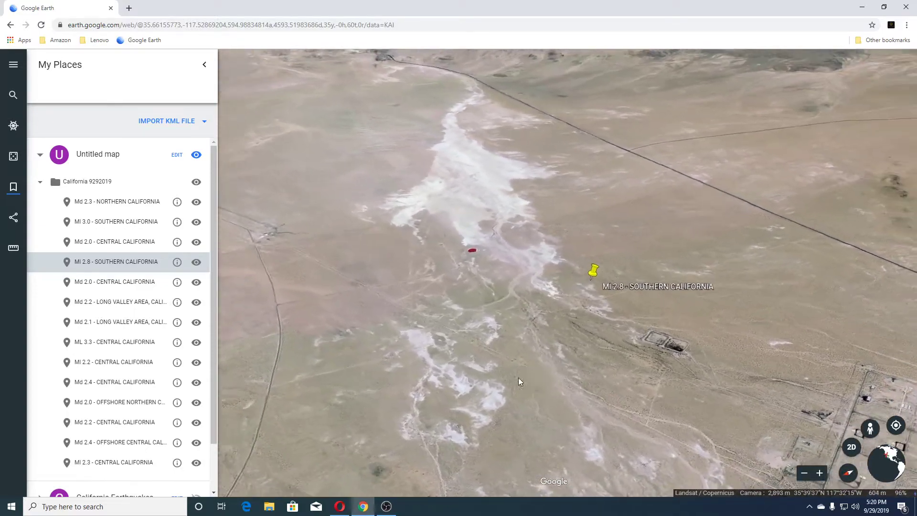
pyautogui.scroll(-5, 564, 382)
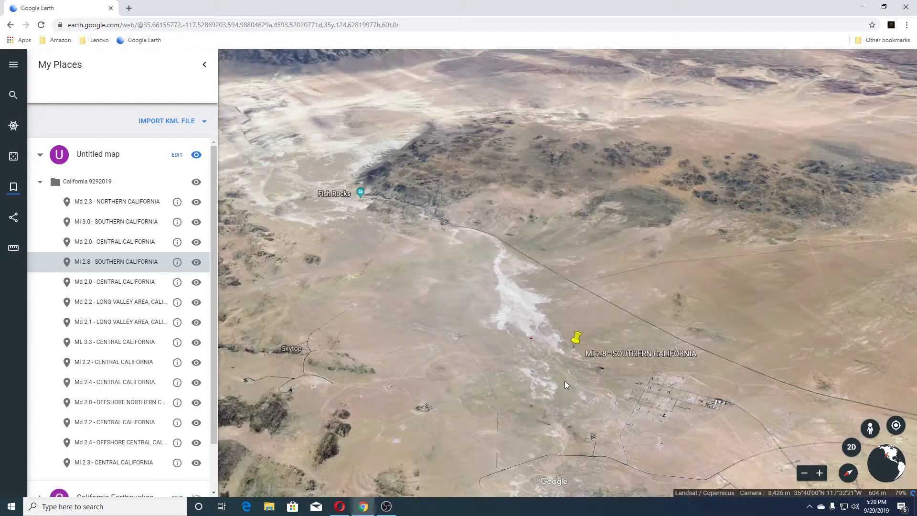
pyautogui.scroll(-3, 565, 380)
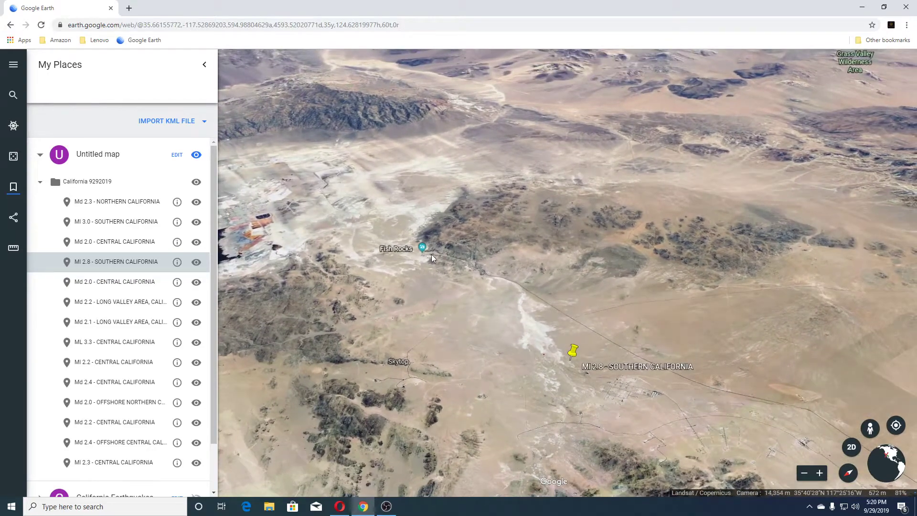
# Fly to the second Md 2.0 - CENTRAL CALIFORNIA placemark, tilt into 3D, and zoom out to about 32 km
pyautogui.click(104, 283)
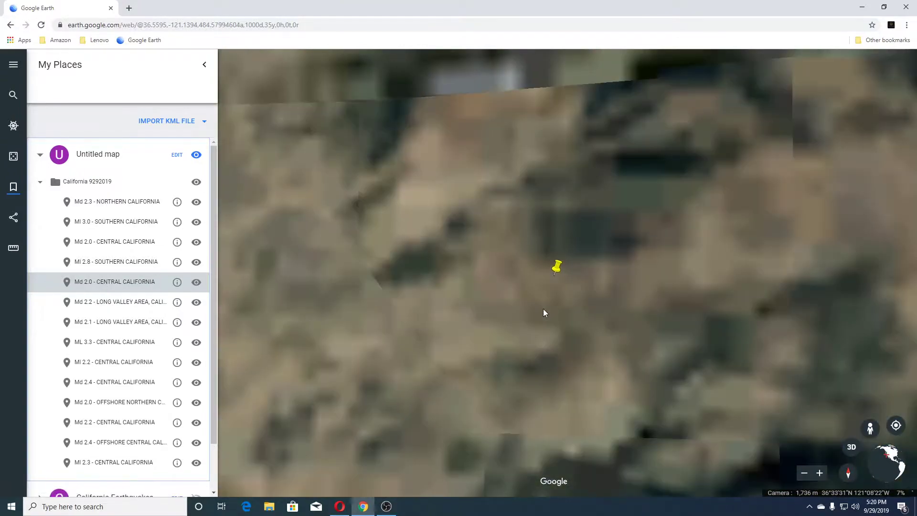
pyautogui.scroll(-4, 543, 308)
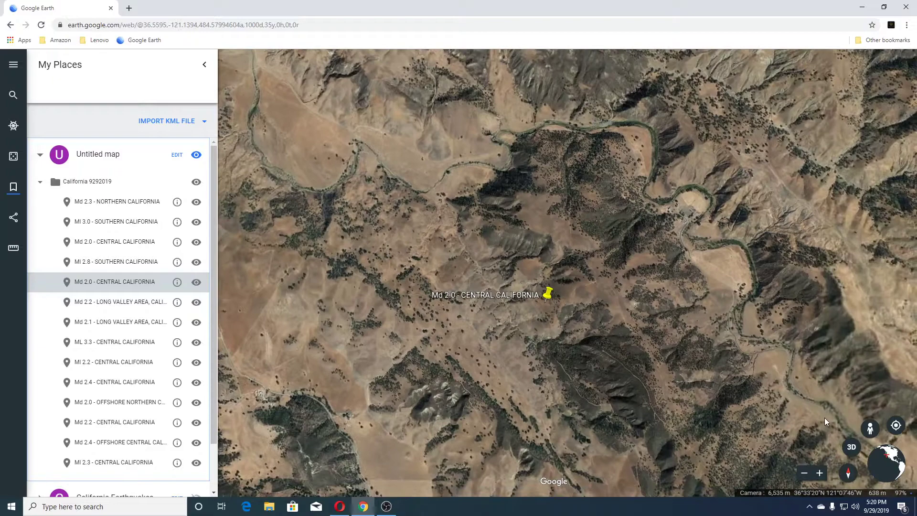
pyautogui.click(852, 447)
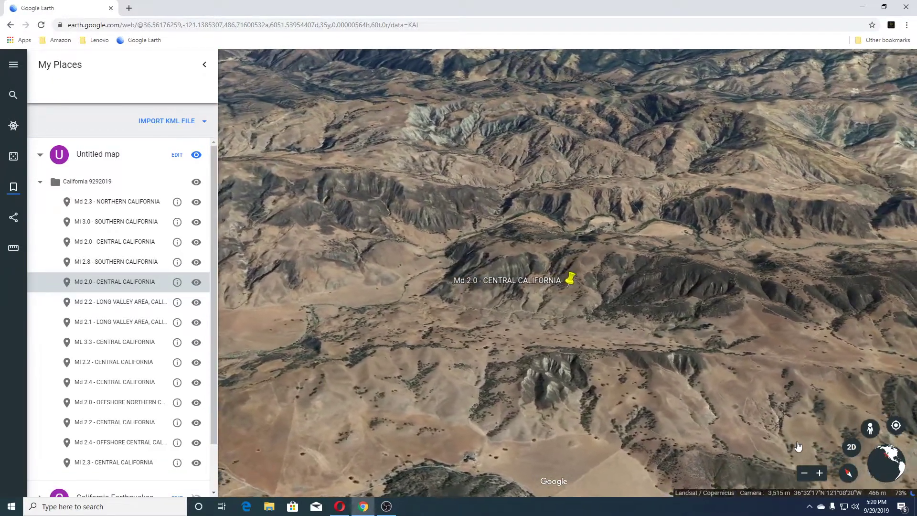
pyautogui.scroll(-5, 509, 375)
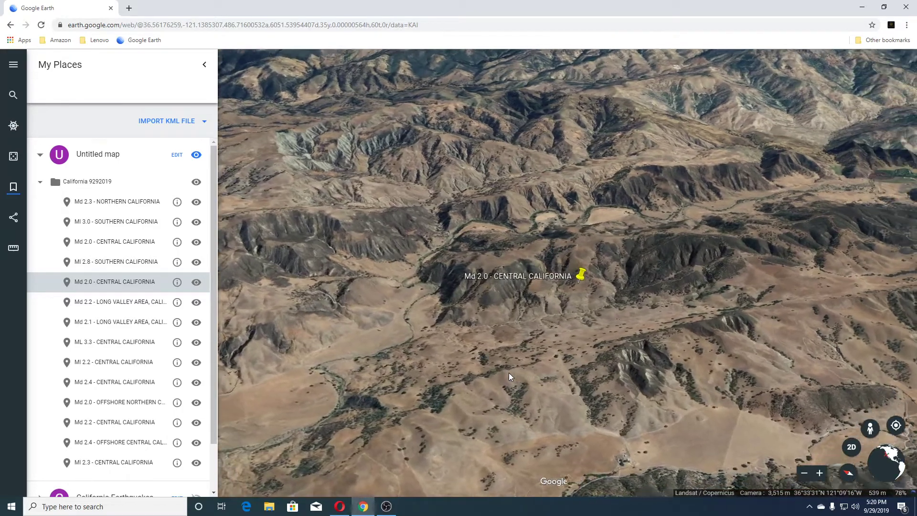
pyautogui.scroll(-10, 508, 373)
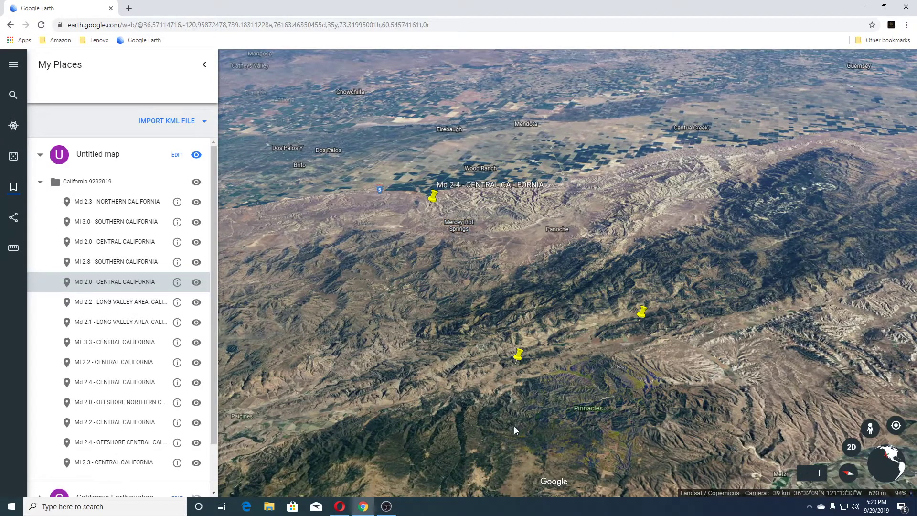
# Fly to the Md 2.2 - LONG VALLEY AREA placemark and tilt it into 3D near Mammoth Creek
pyautogui.click(106, 305)
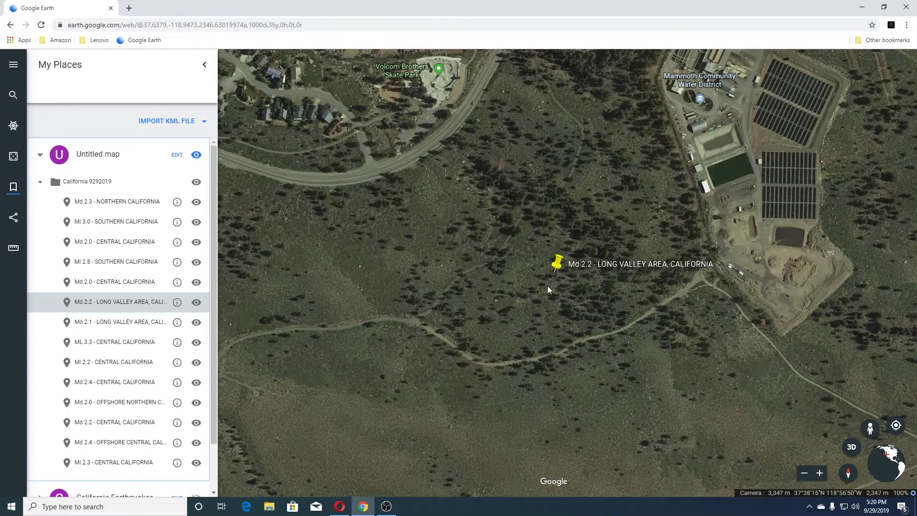
pyautogui.click(850, 448)
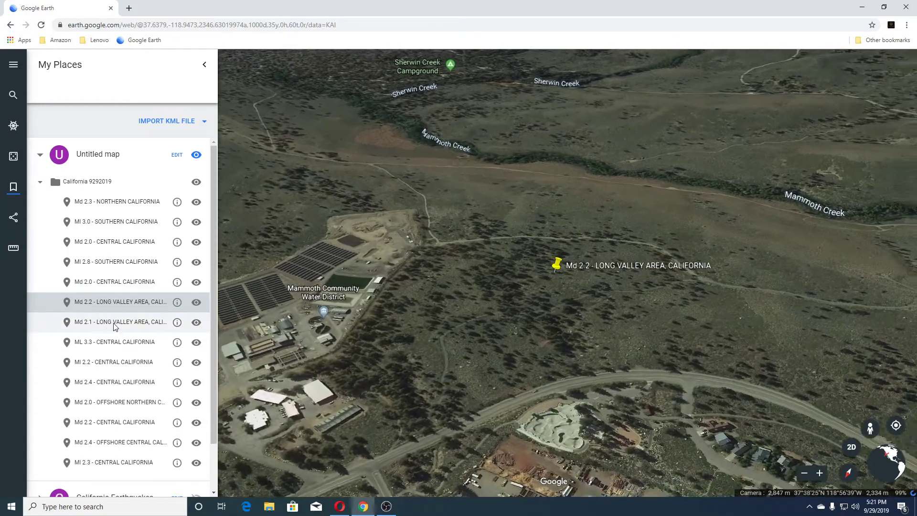
# Fly to the Md 2.1 - LONG VALLEY AREA placemark among the wooded hills near Mammoth
pyautogui.click(115, 322)
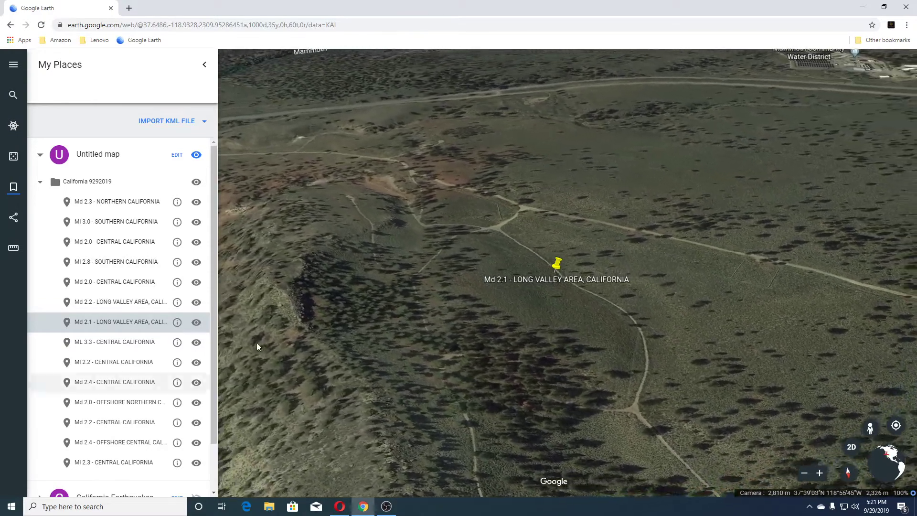
# Fly to the ML 3.3 - CENTRAL CALIFORNIA placemark, recentre on its desert ridge, and tilt into 3D
pyautogui.click(124, 342)
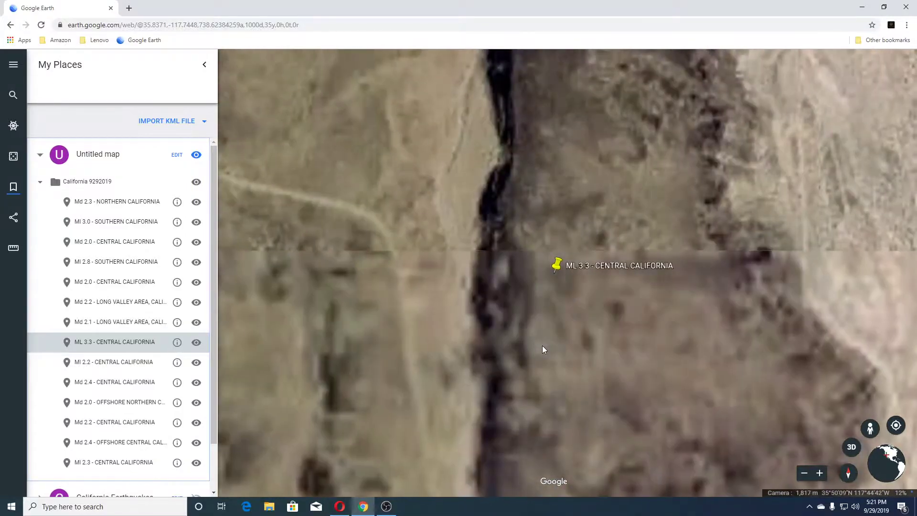
pyautogui.scroll(-3, 543, 350)
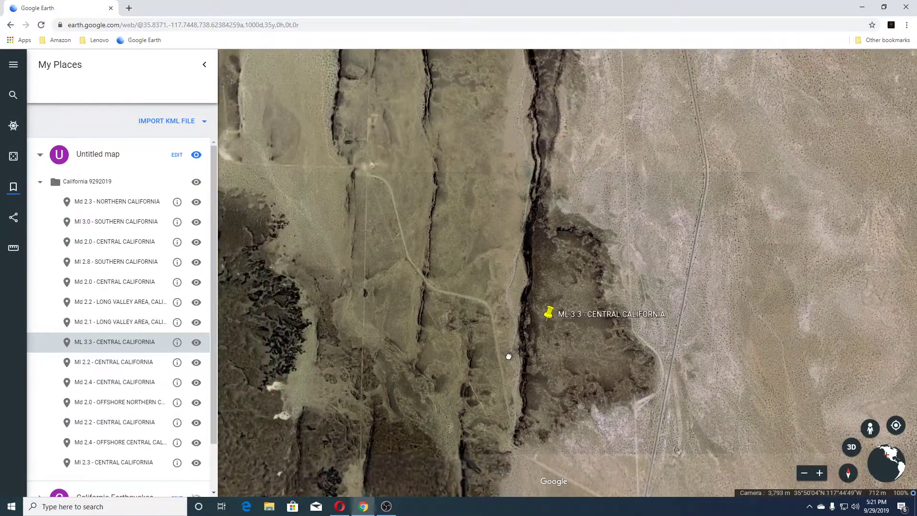
pyautogui.moveTo(508, 356); pyautogui.dragTo(545, 275)
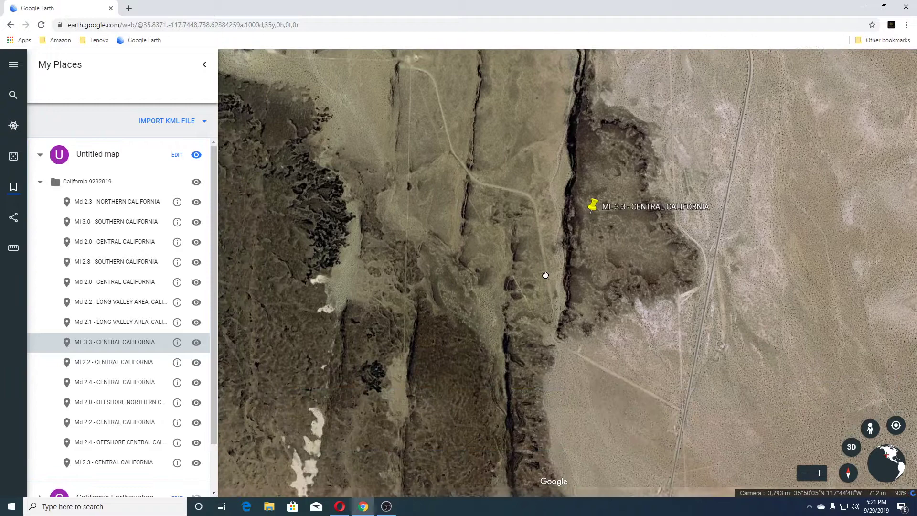
pyautogui.click(851, 449)
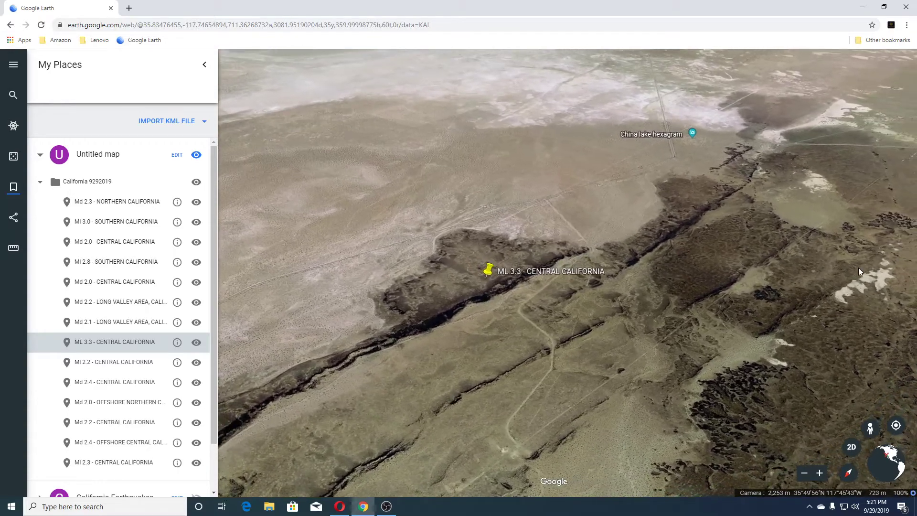
# Pan to the China lake hexagram beside the ML 3.3 site and zoom in on its star pattern
pyautogui.moveTo(617, 137); pyautogui.dragTo(561, 307)
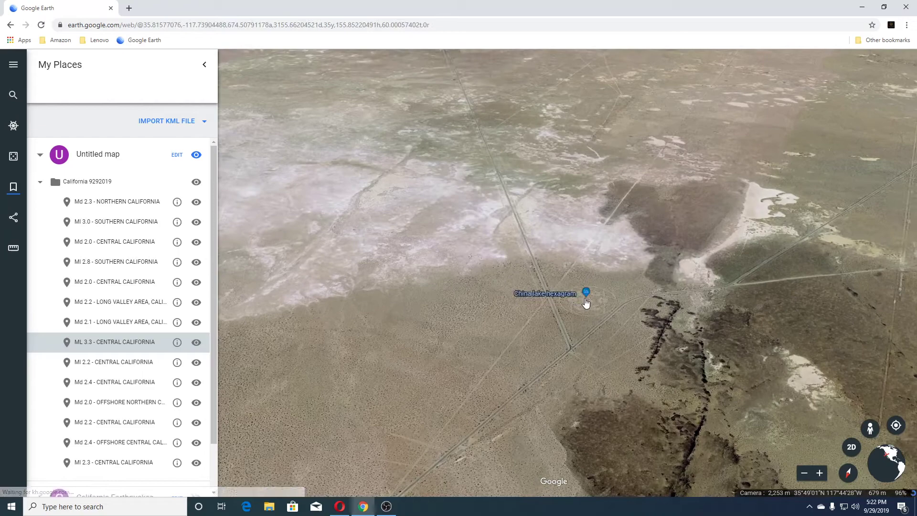
pyautogui.scroll(5, 586, 304)
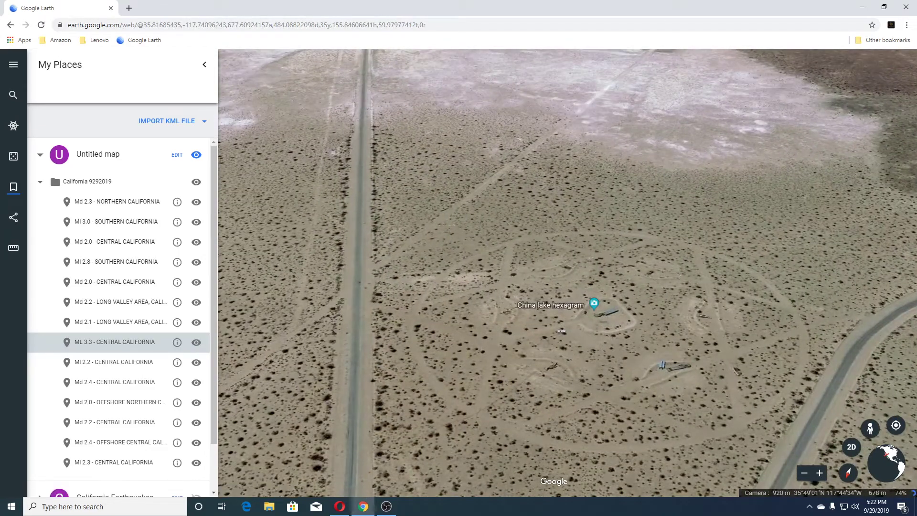
pyautogui.scroll(-2, 548, 355)
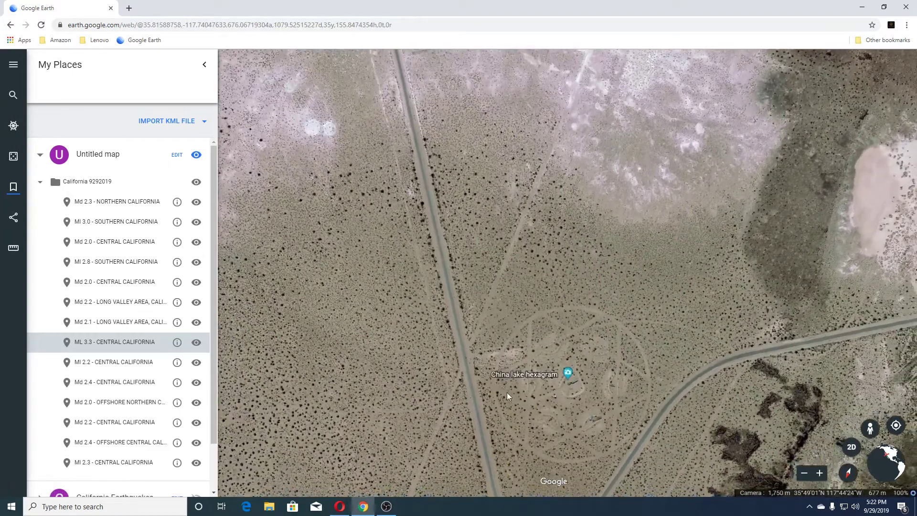
# Fly to the MI 2.2 - CENTRAL CALIFORNIA quake, tilt into 3D and zoom out over the desert ridges
pyautogui.click(104, 366)
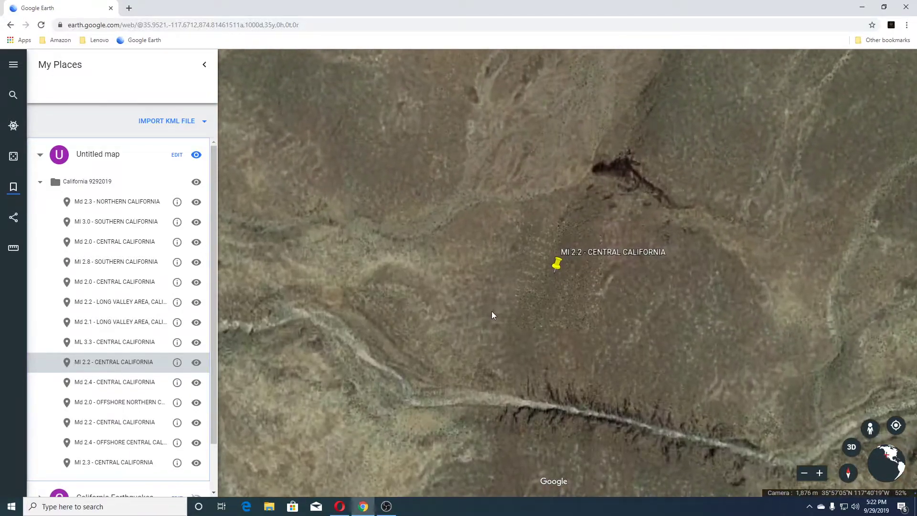
pyautogui.scroll(-2, 492, 311)
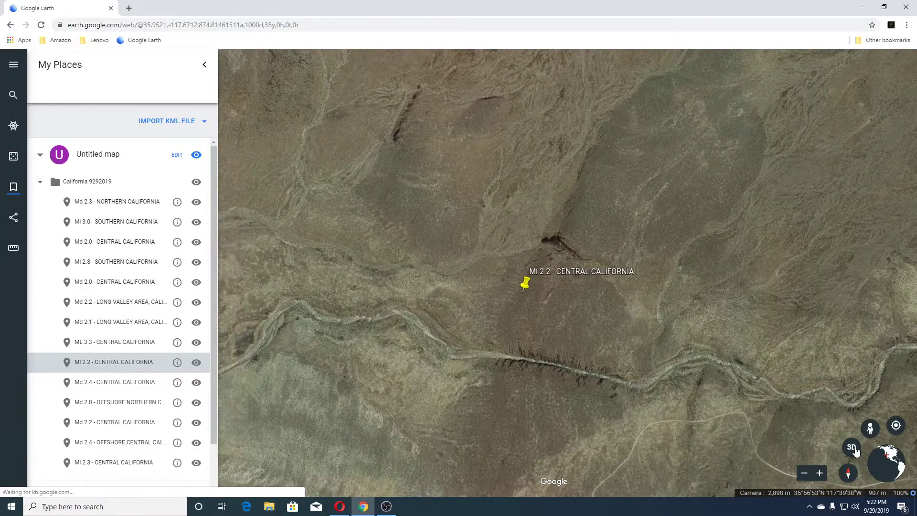
pyautogui.click(853, 448)
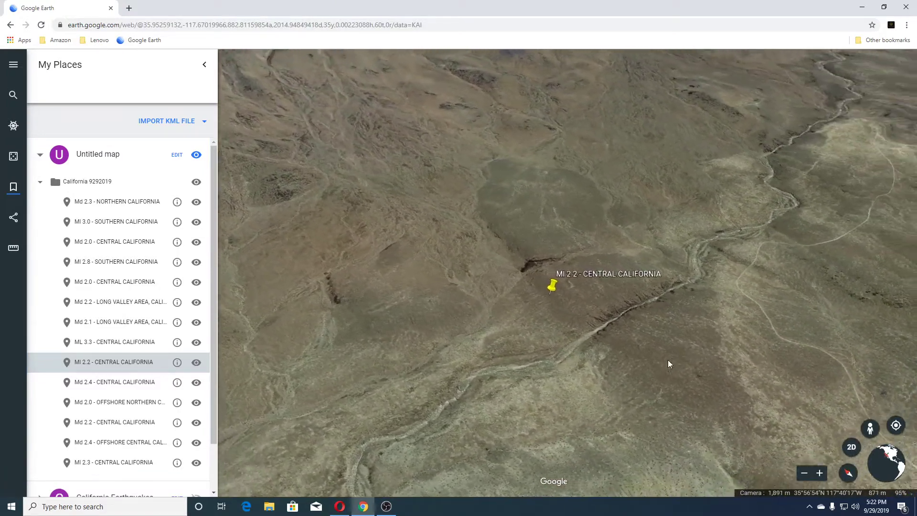
pyautogui.scroll(-5, 668, 362)
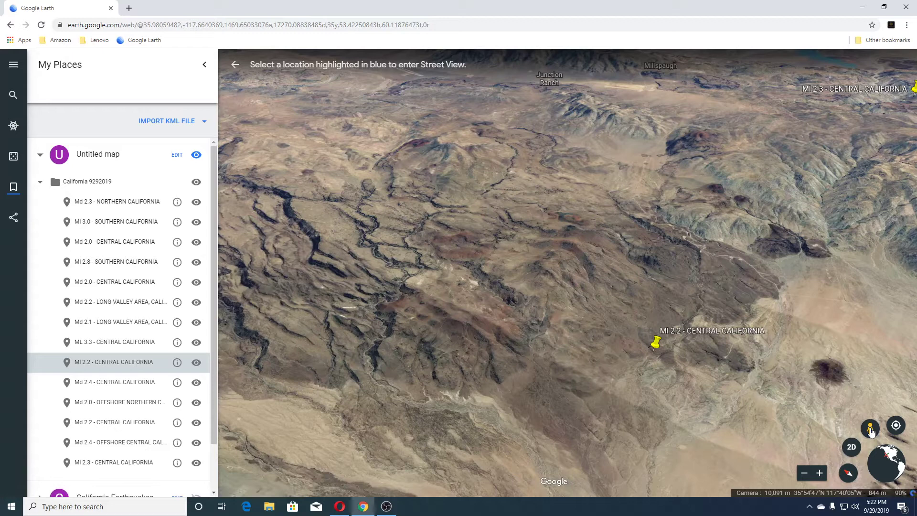
pyautogui.click(870, 429)
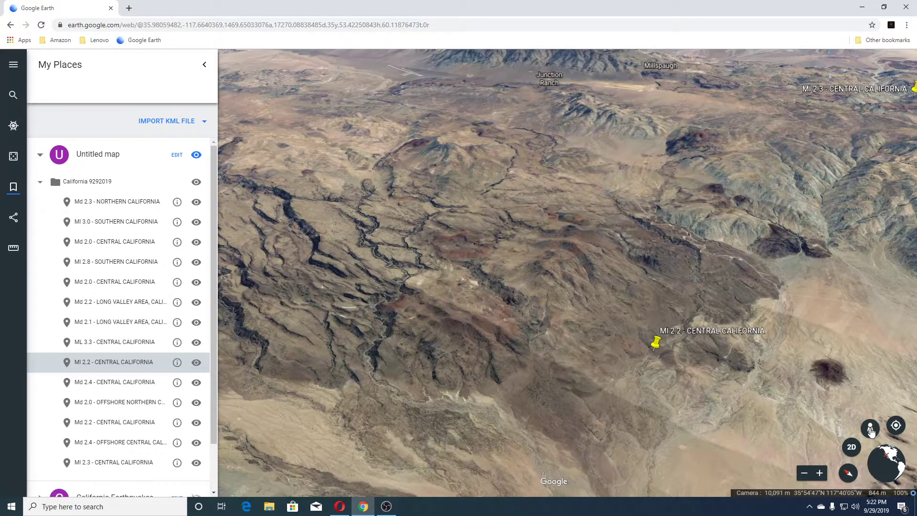
# Drop the pegman on a highlighted spot near the MI 2.2 pin to open the canyon Photo Sphere
pyautogui.click(870, 429)
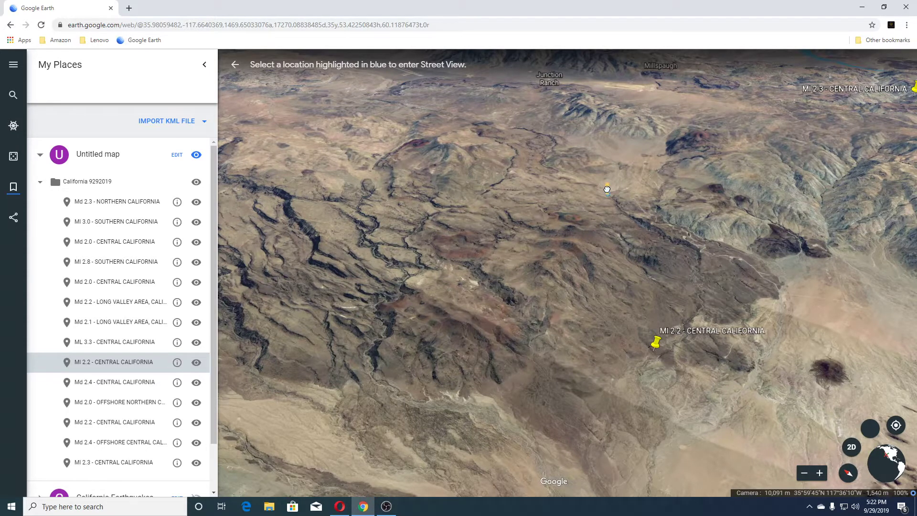
pyautogui.moveTo(607, 189); pyautogui.dragTo(606, 189)
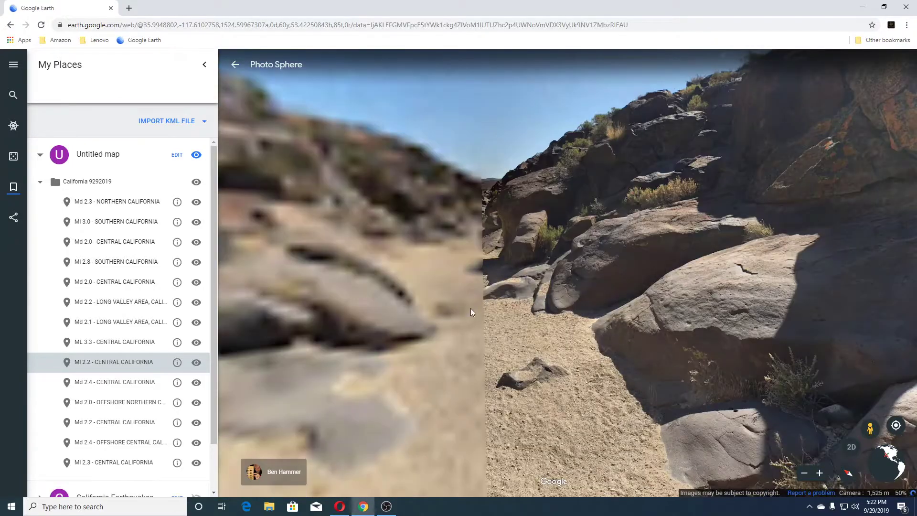
# Look around the canyon Photo Sphere toward the rock wall, the right-hand slabs and the sandy floor
pyautogui.moveTo(341, 259); pyautogui.dragTo(511, 240)
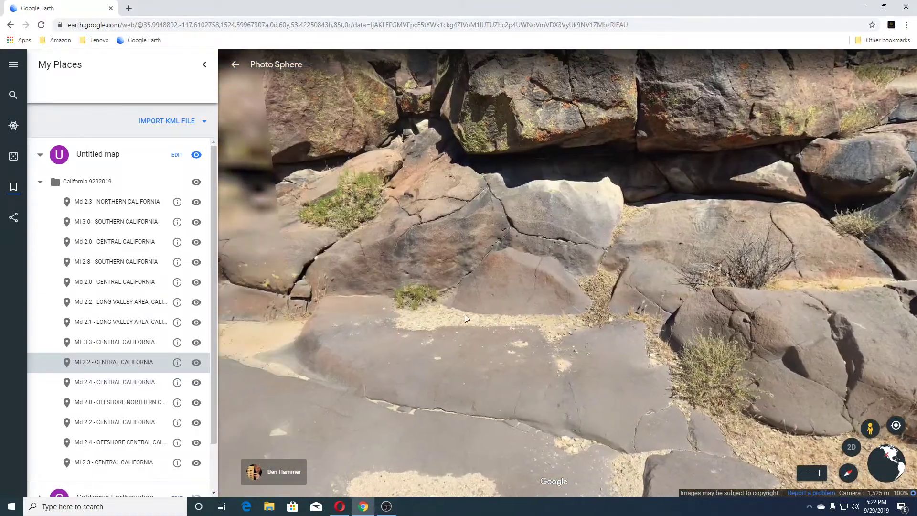
pyautogui.scroll(-2, 465, 314)
pyautogui.moveTo(465, 314); pyautogui.dragTo(759, 234)
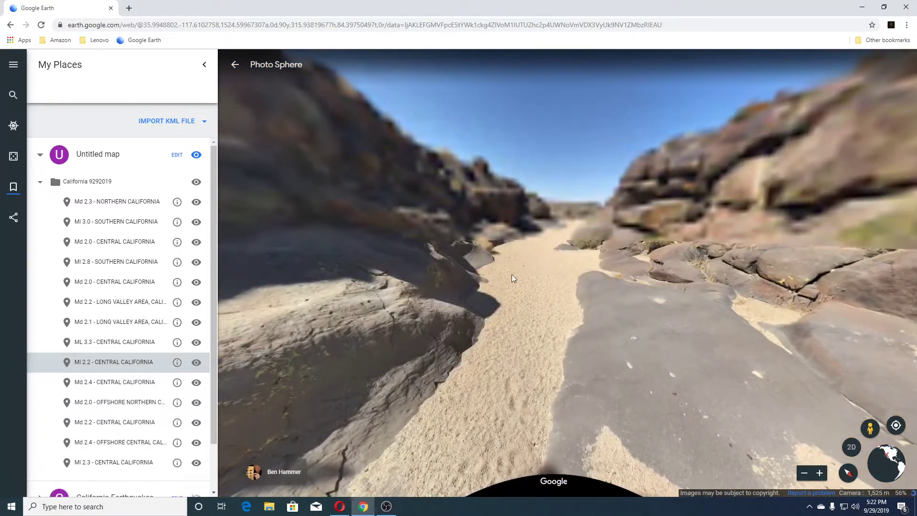
pyautogui.moveTo(550, 259)
pyautogui.mouseDown()
pyautogui.moveTo(563, 431)
pyautogui.moveTo(549, 268)
pyautogui.mouseUp()
pyautogui.moveTo(744, 211); pyautogui.dragTo(497, 195)
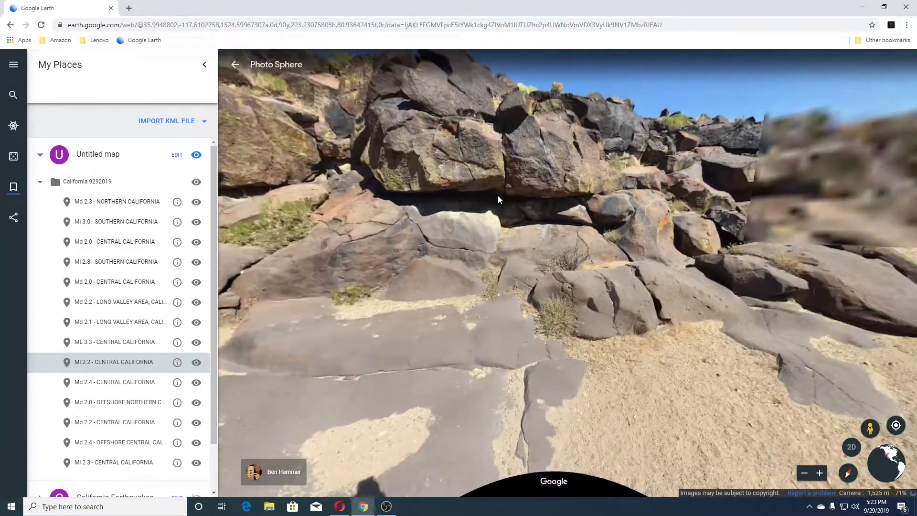
pyautogui.moveTo(759, 247); pyautogui.dragTo(595, 225)
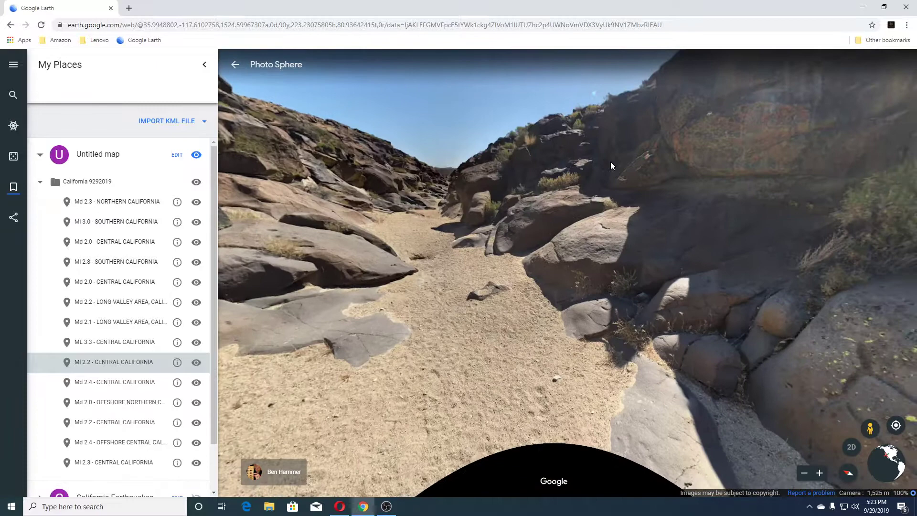
# Turn up toward the sunlit rock and ridge, then exit the Photo Sphere to the aerial map
pyautogui.moveTo(611, 162); pyautogui.dragTo(368, 254)
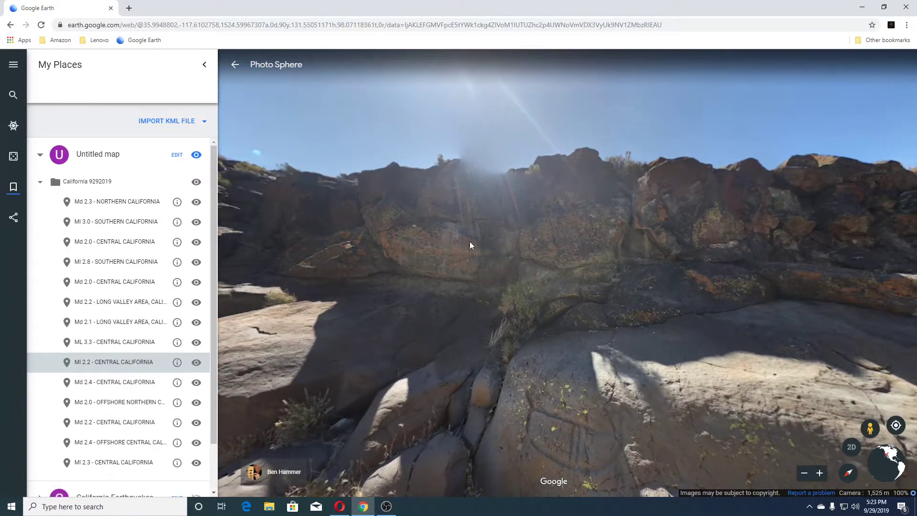
pyautogui.scroll(5, 469, 242)
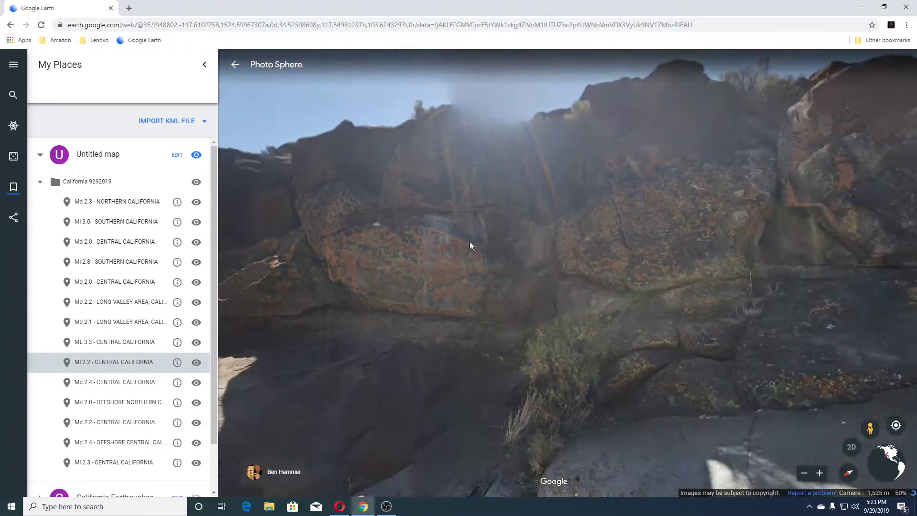
pyautogui.scroll(-4, 649, 250)
pyautogui.moveTo(649, 251); pyautogui.dragTo(253, 204)
pyautogui.moveTo(516, 198); pyautogui.dragTo(755, 280)
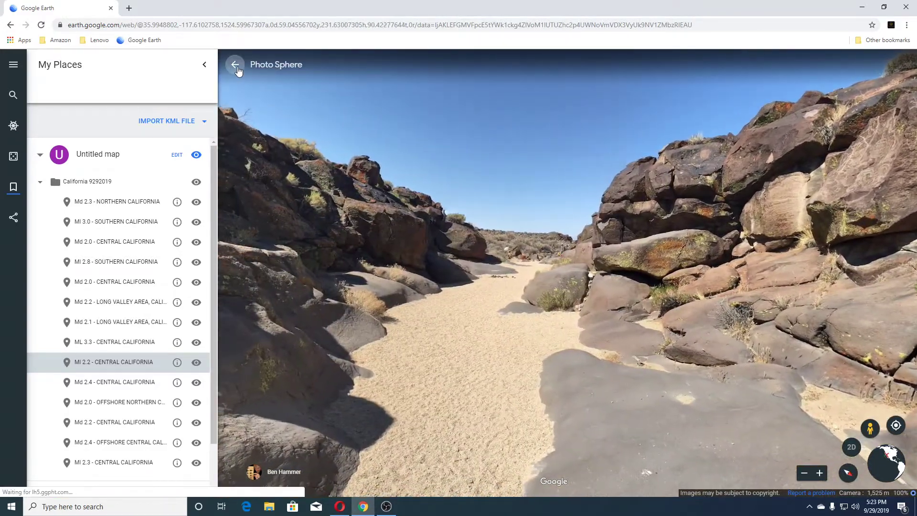
pyautogui.click(235, 65)
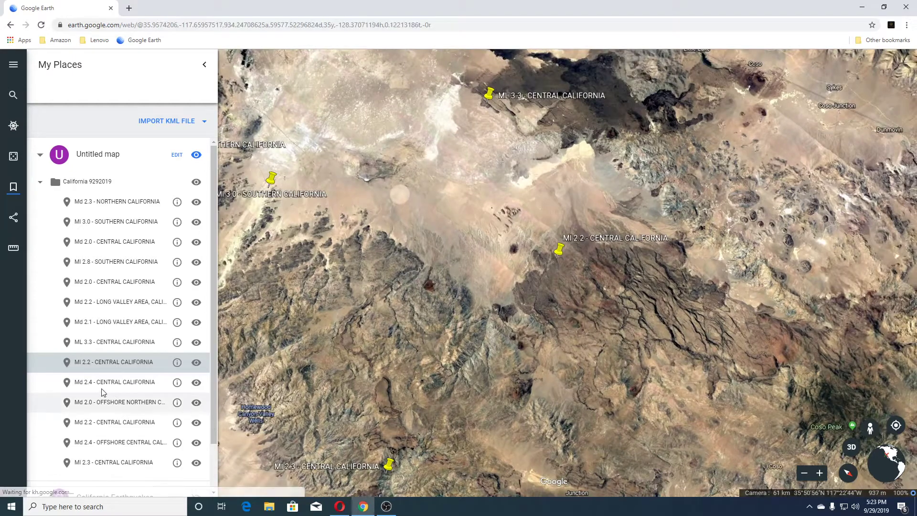
# Fly to the Md 2.4 - CENTRAL CALIFORNIA quake in tilted 3D, rotated with the pin left of centre
pyautogui.click(106, 386)
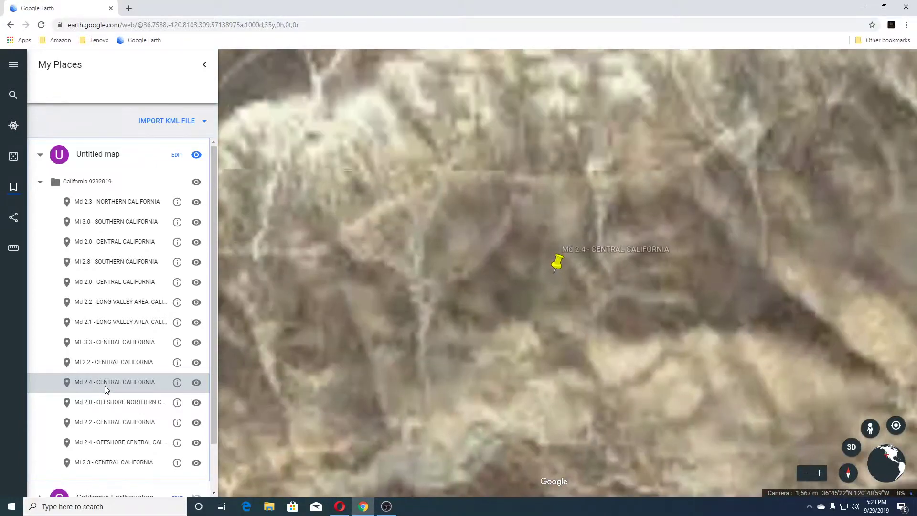
pyautogui.scroll(-3, 543, 290)
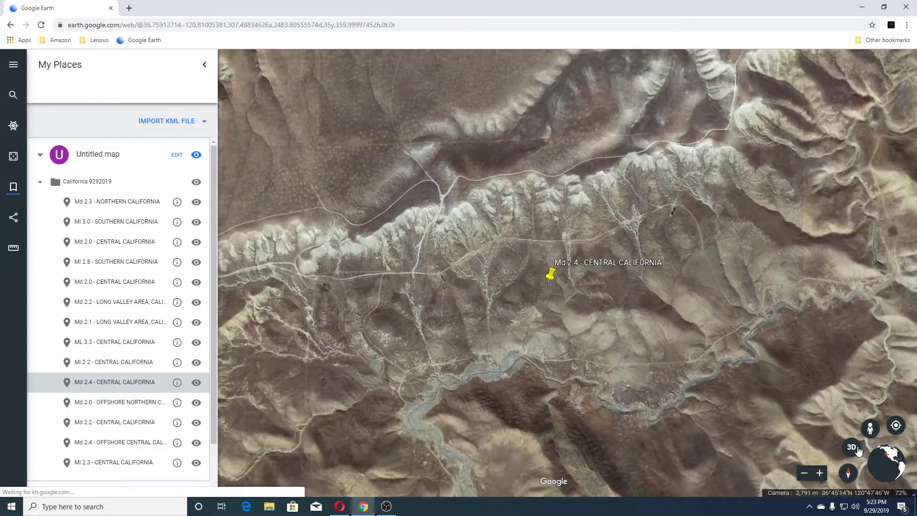
pyautogui.click(849, 449)
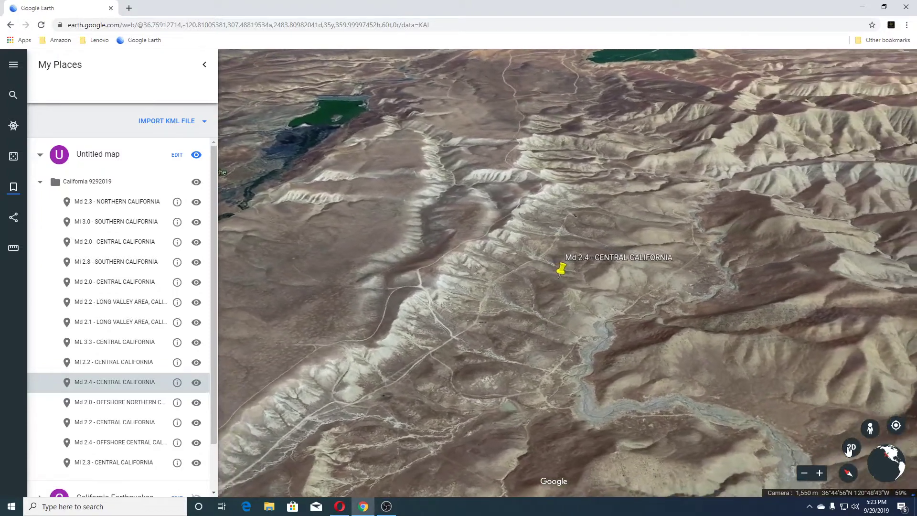
pyautogui.keyDown('shift'); pyautogui.moveTo(764, 382); pyautogui.dragTo(761, 352); pyautogui.keyUp('shift')
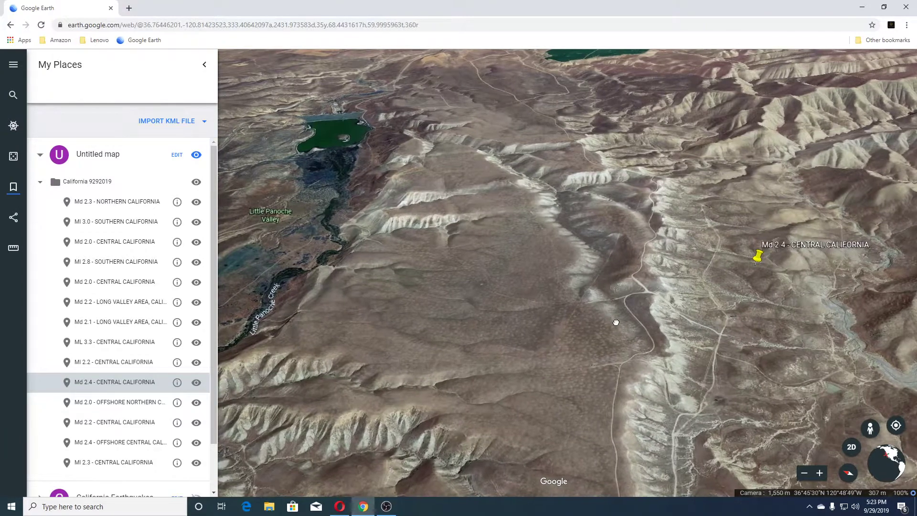
pyautogui.moveTo(616, 322); pyautogui.dragTo(425, 325)
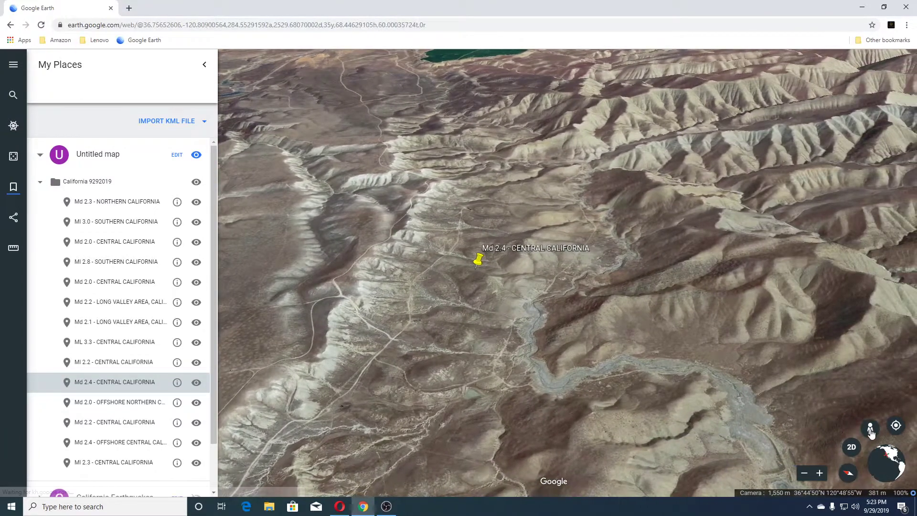
# Pan to Little Panoche Reservoir, zoom in, then pull back to show the Md 2.4 pin and farmland
pyautogui.click(870, 429)
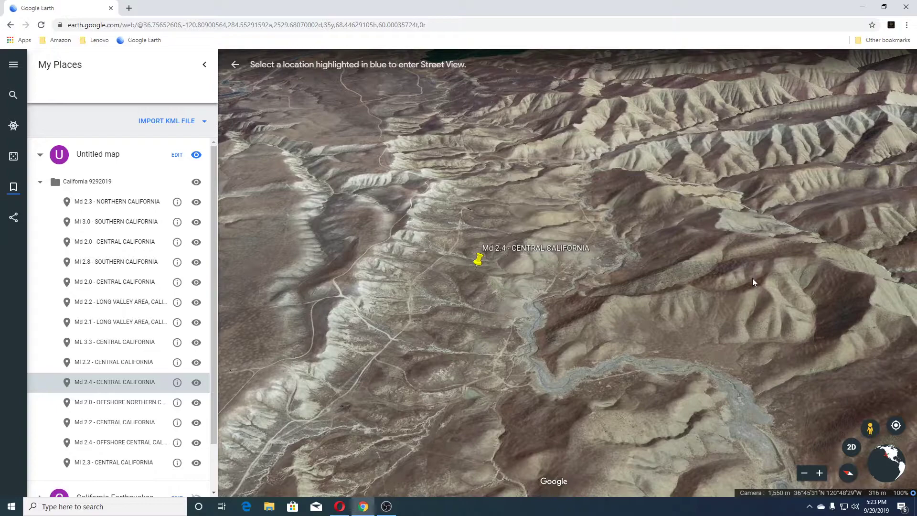
pyautogui.moveTo(848, 480)
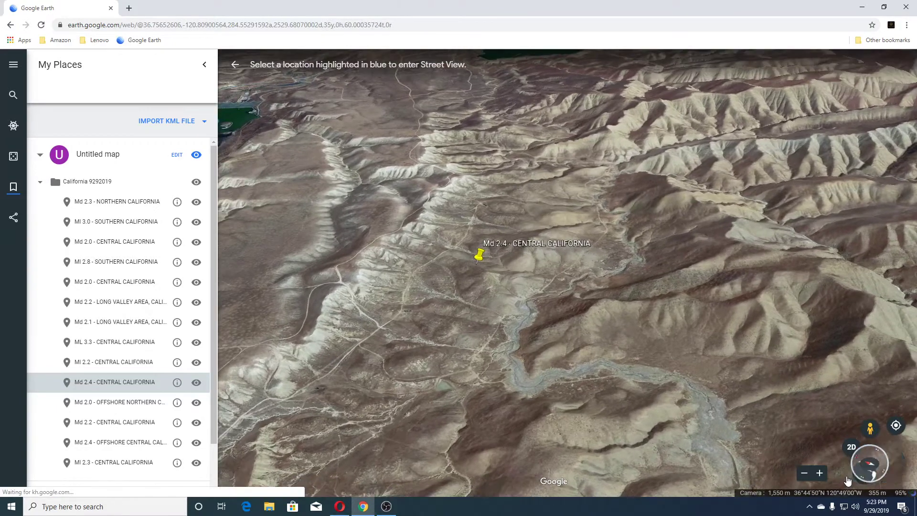
pyautogui.moveTo(894, 453); pyautogui.dragTo(896, 471)
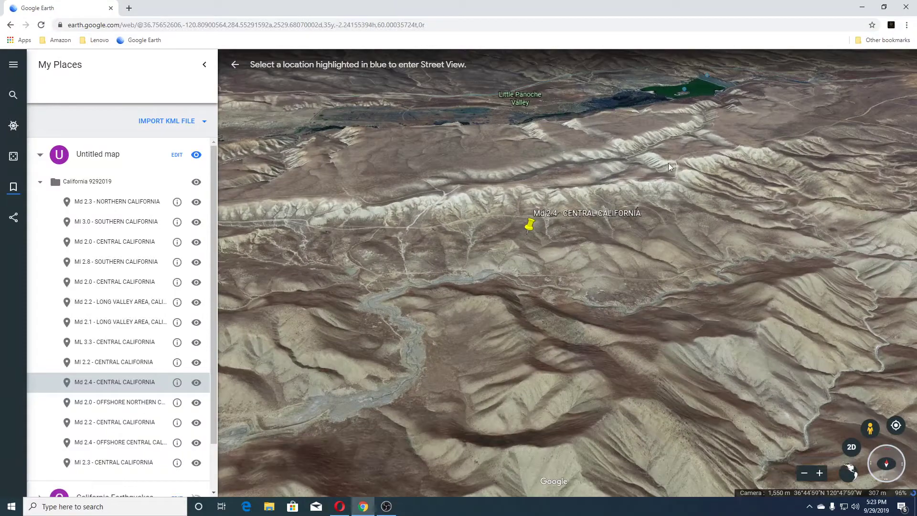
pyautogui.moveTo(658, 159); pyautogui.dragTo(517, 378)
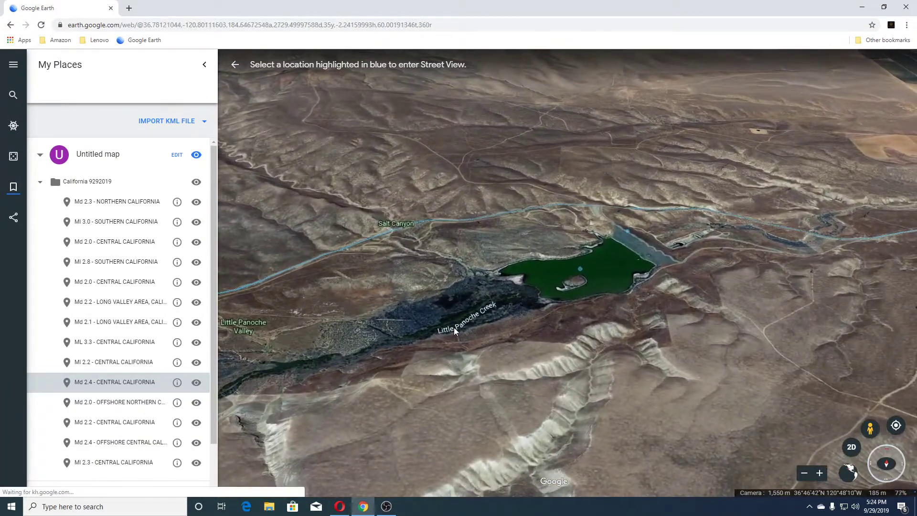
pyautogui.scroll(5, 555, 296)
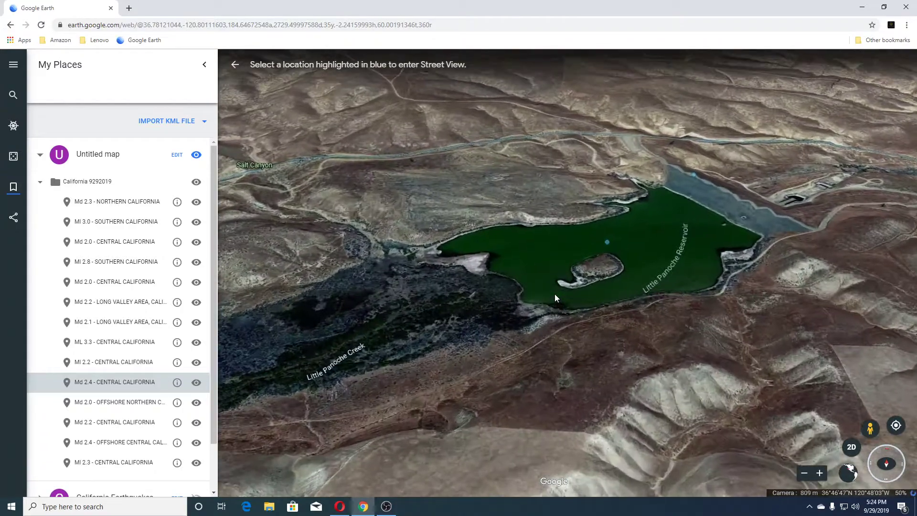
pyautogui.scroll(-3, 555, 294)
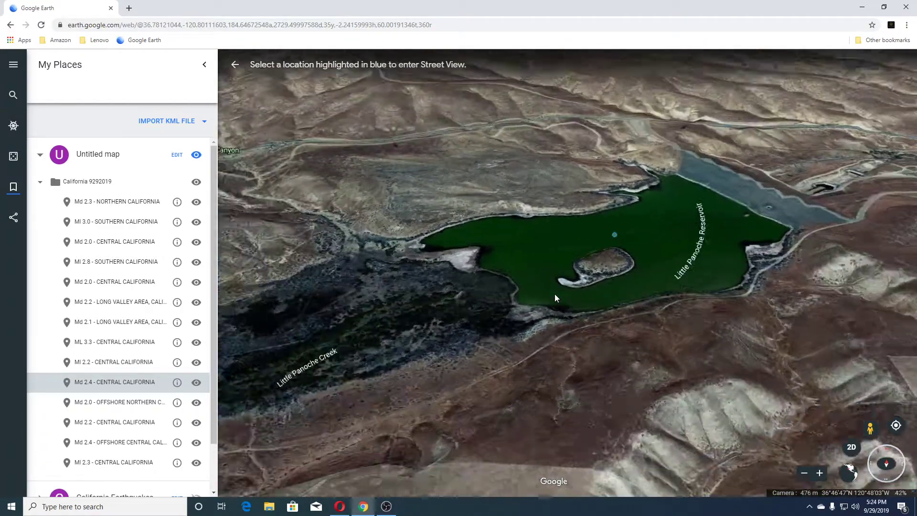
pyautogui.scroll(-5, 555, 295)
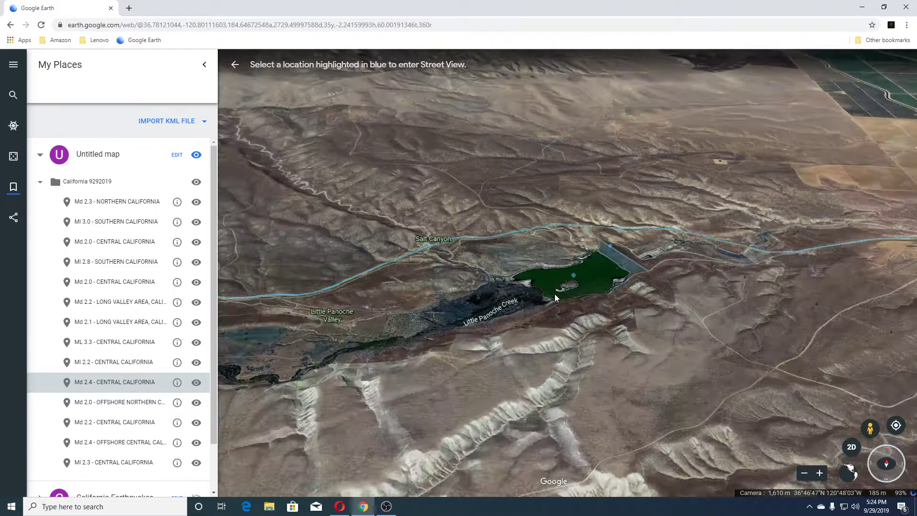
pyautogui.scroll(-3, 554, 294)
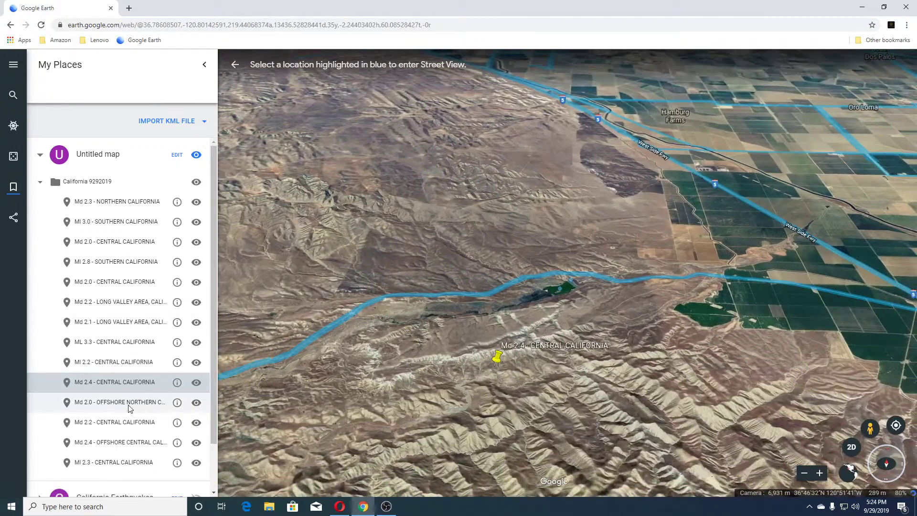
# Fly to the Md 2.0 - OFFSHORE NORTHERN CALIFORNIA quake and widen to the Petrolia coast and Md 2.3 pin
pyautogui.click(128, 405)
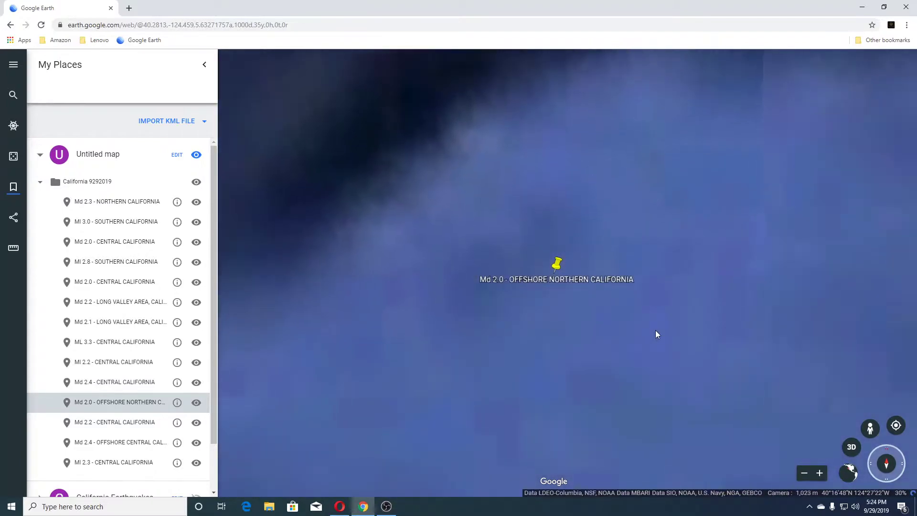
pyautogui.scroll(-5, 655, 332)
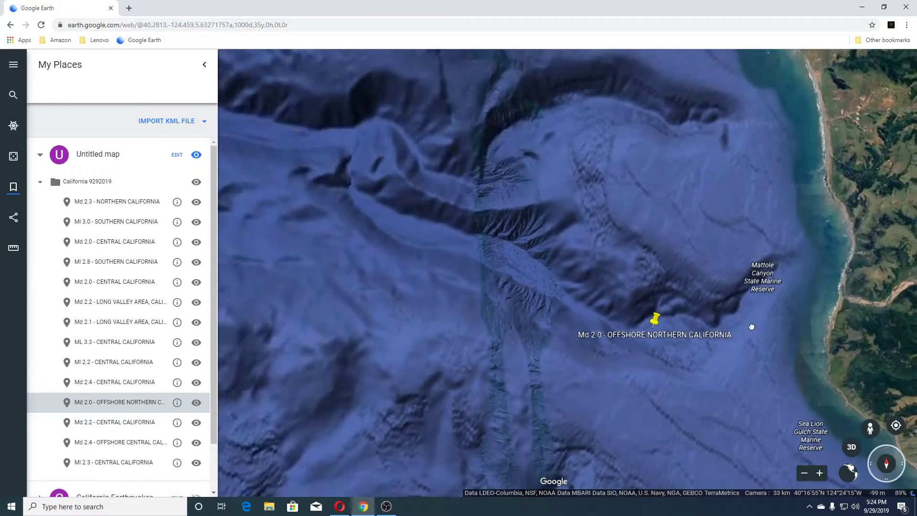
pyautogui.moveTo(751, 323); pyautogui.dragTo(462, 301)
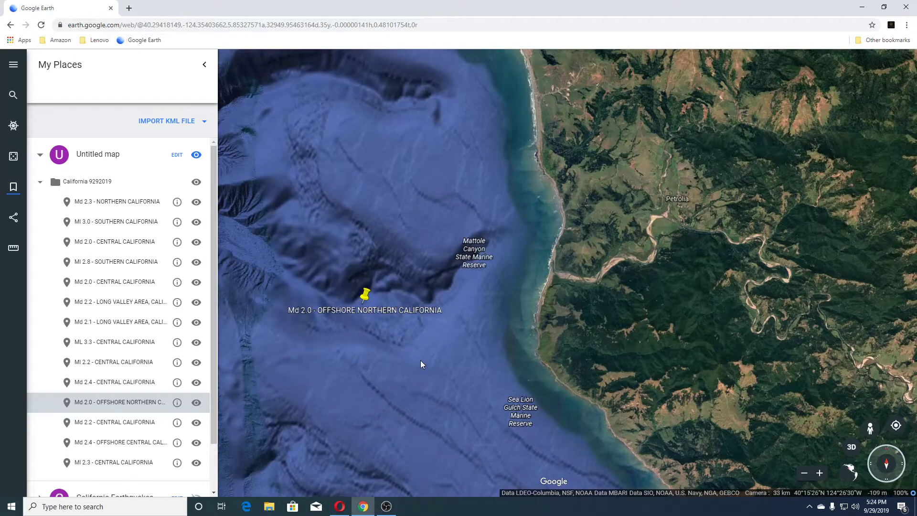
pyautogui.scroll(-3, 468, 340)
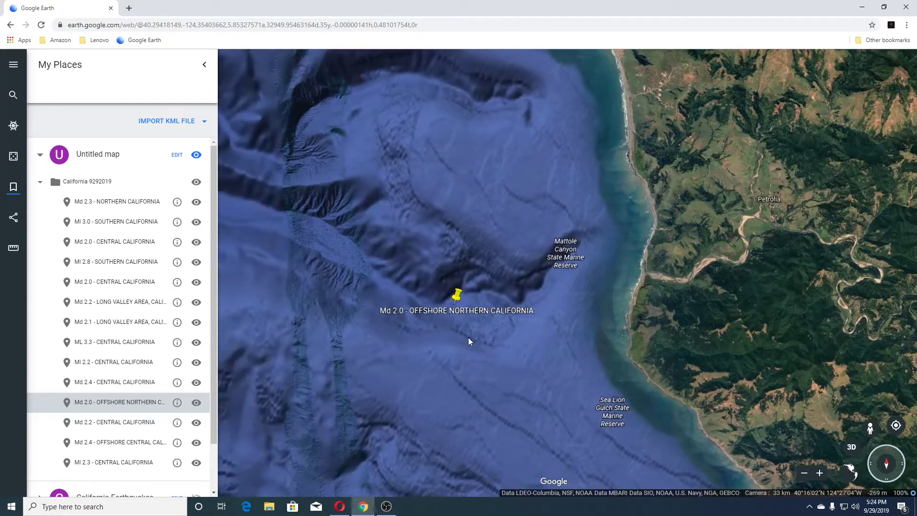
pyautogui.scroll(-3, 468, 337)
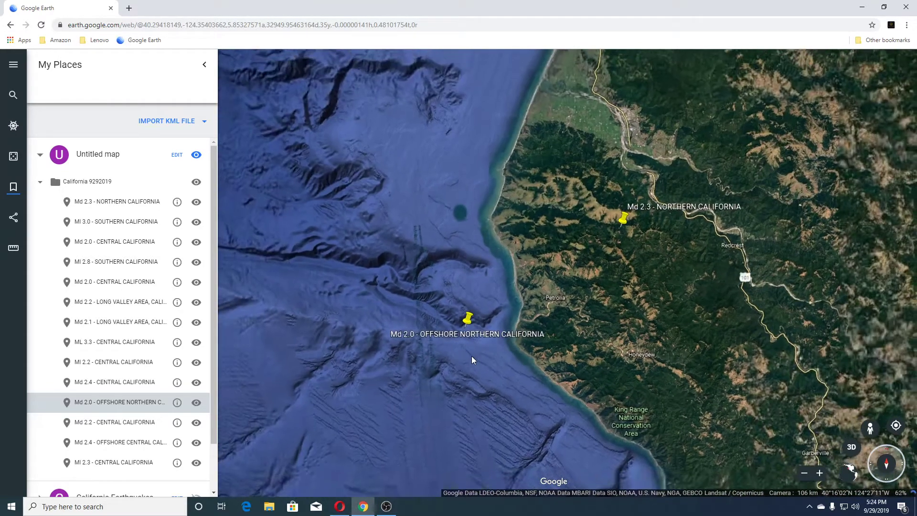
pyautogui.scroll(-3, 471, 356)
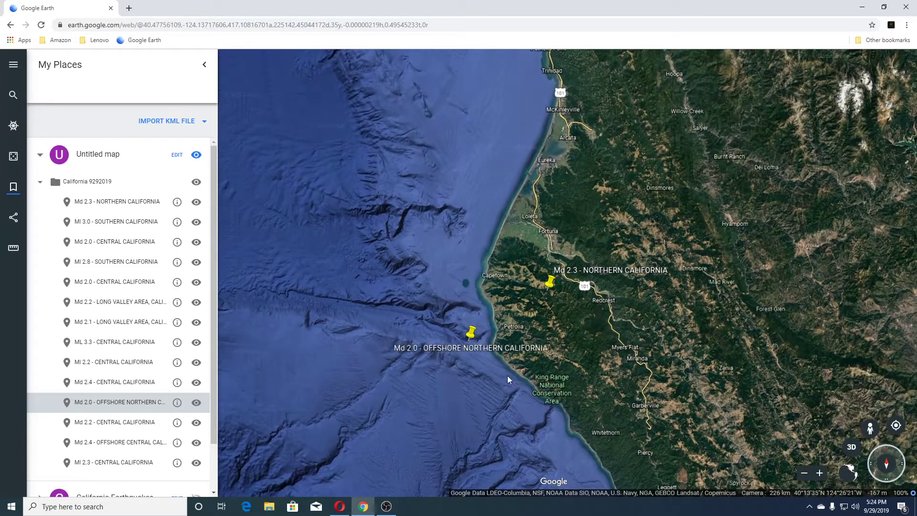
# Fly to the Md 2.2 - CENTRAL CALIFORNIA quake in 3D and pull back over San Benito Mountain and Pinnacles
pyautogui.click(93, 422)
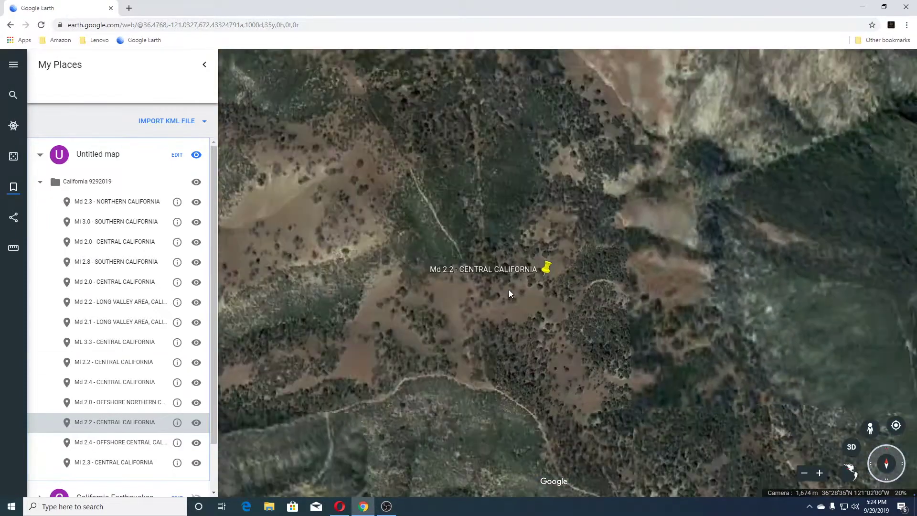
pyautogui.scroll(-5, 509, 291)
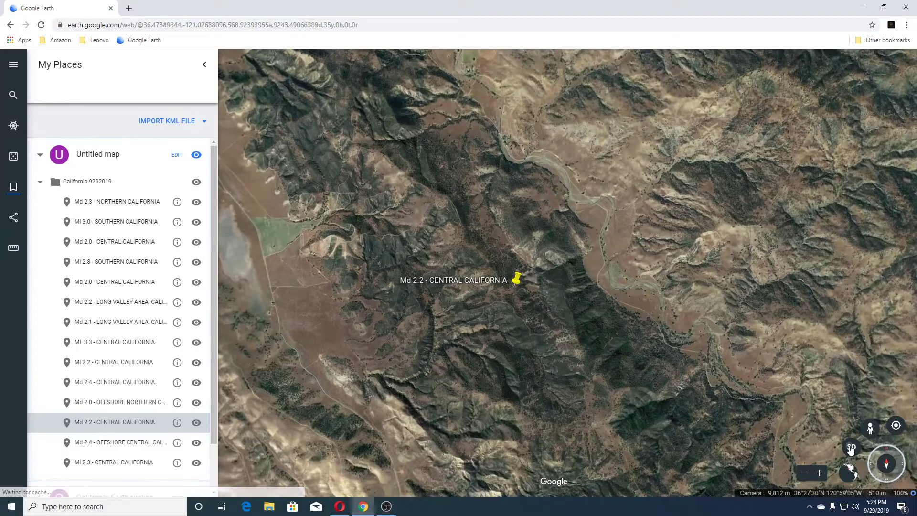
pyautogui.click(851, 449)
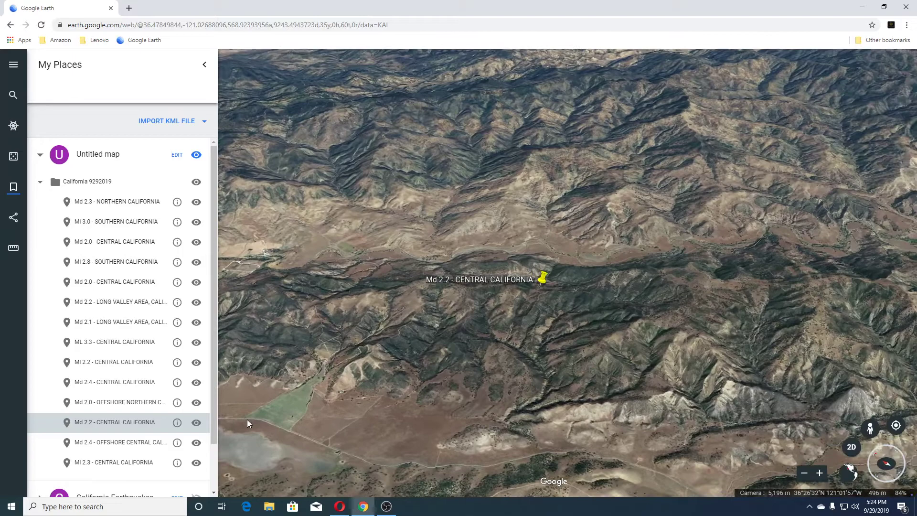
pyautogui.scroll(-2, 213, 386)
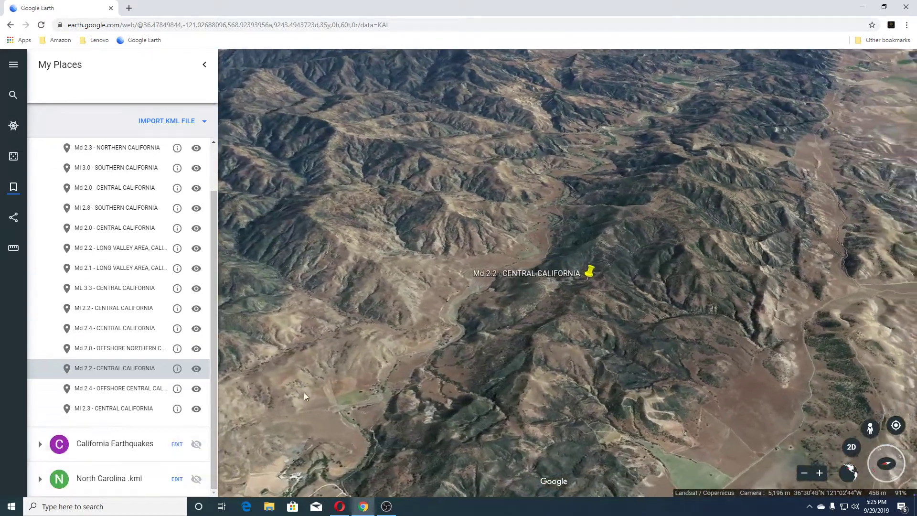
pyautogui.scroll(-2, 510, 318)
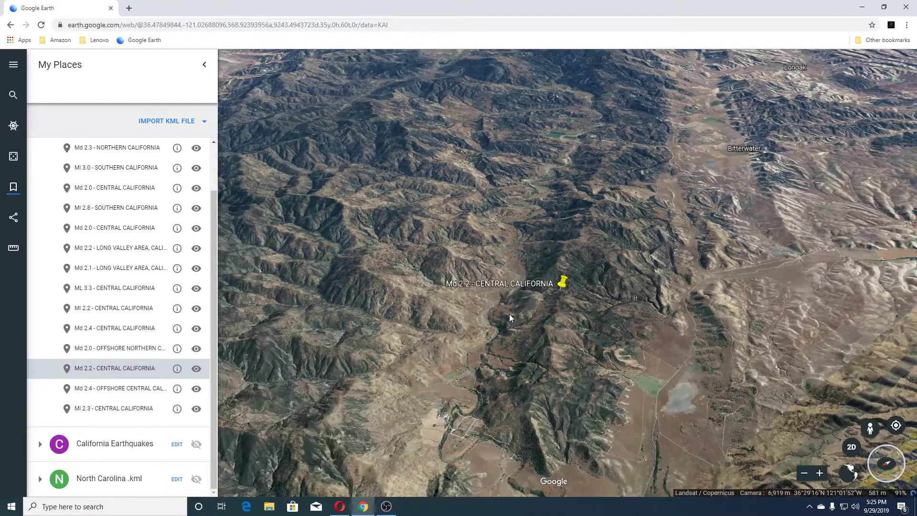
pyautogui.scroll(-3, 510, 317)
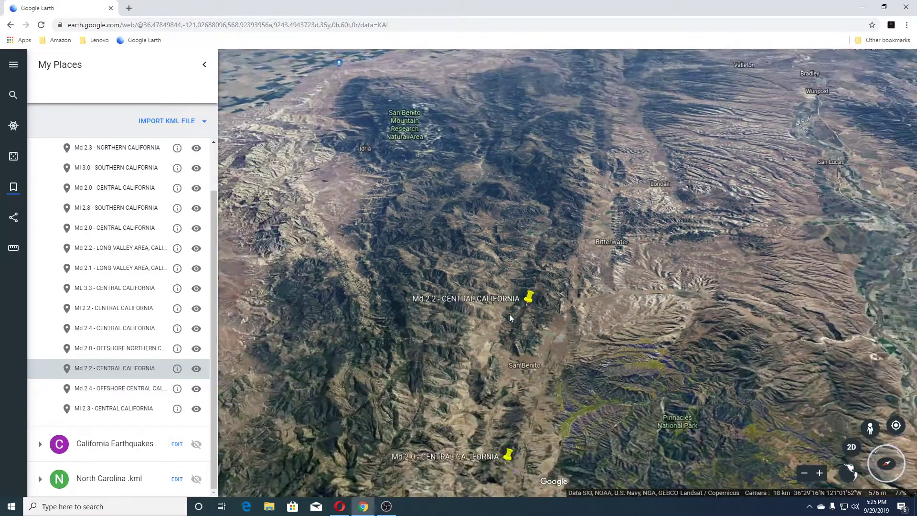
pyautogui.scroll(-2, 510, 318)
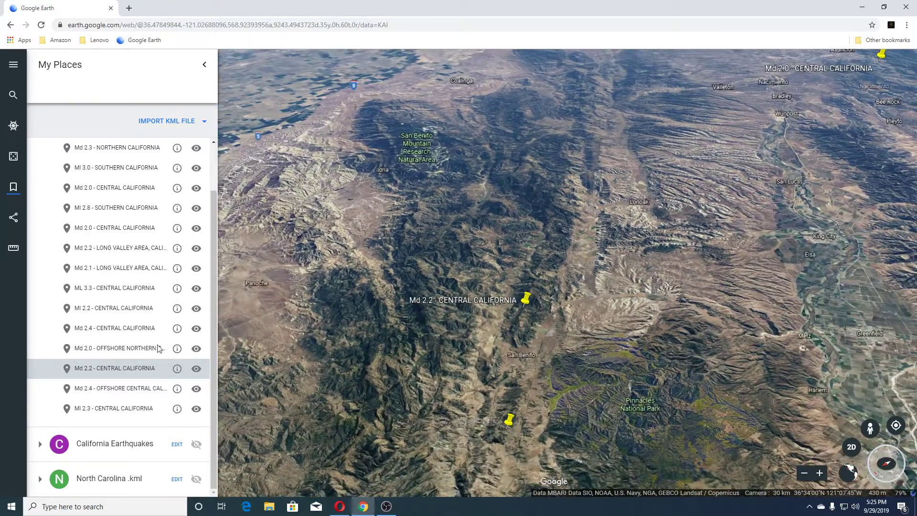
# Fly to the Md 2.4 - OFFSHORE CENTRAL CALIFORNIA quake placemark
pyautogui.click(106, 392)
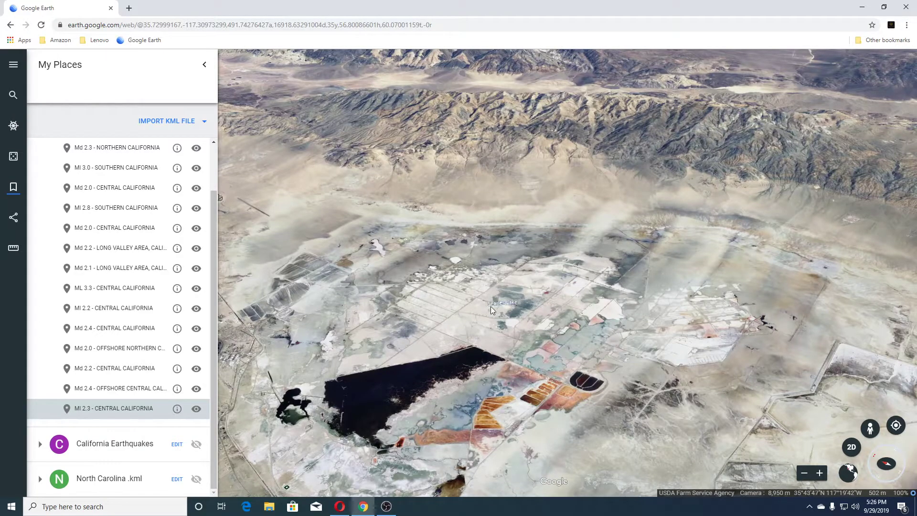
# Zoom out to the globe, flatten to a north-up 2D view, and frame the whole United States
pyautogui.scroll(-5, 466, 366)
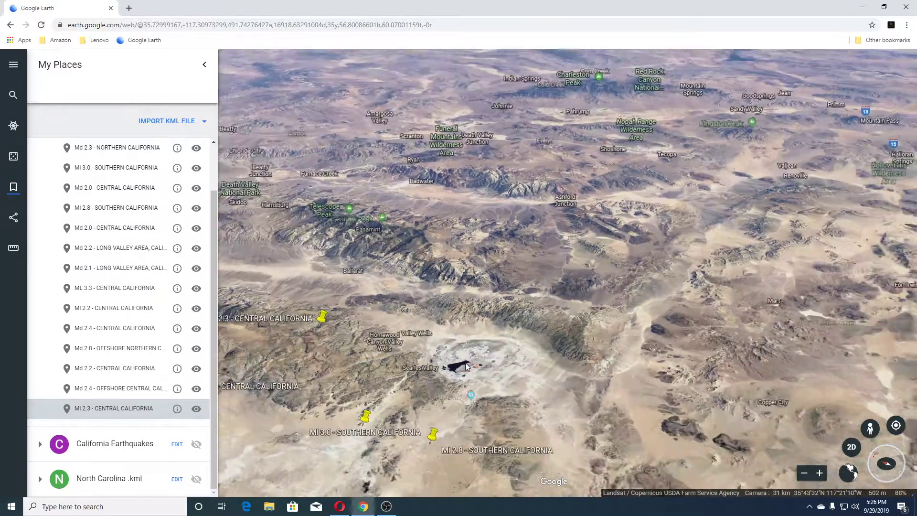
pyautogui.scroll(-5, 467, 367)
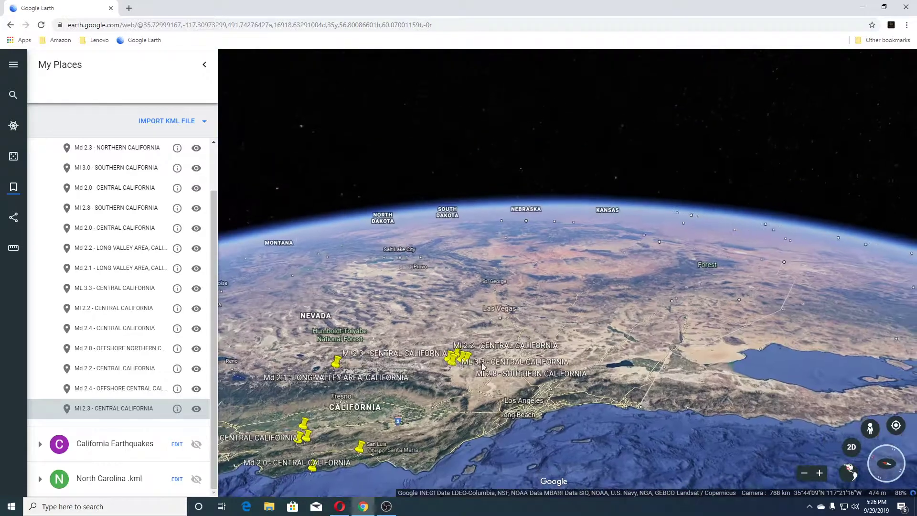
pyautogui.click(886, 451)
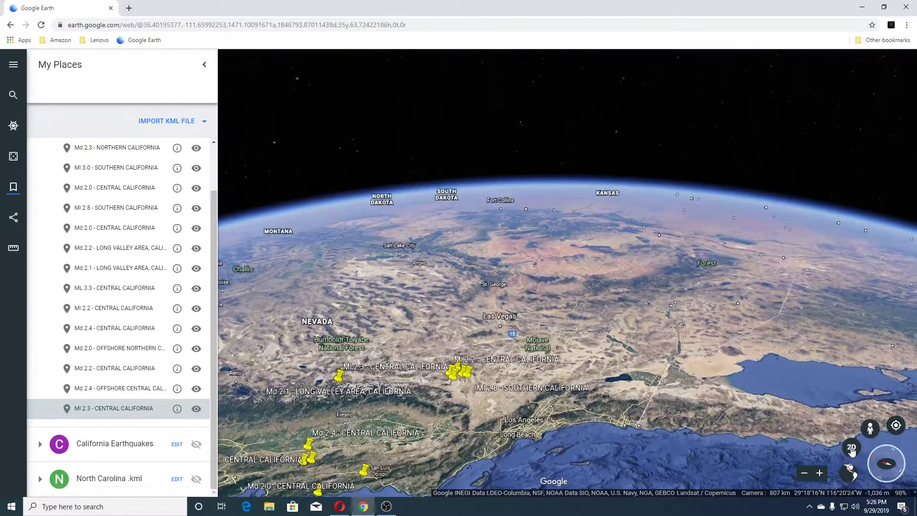
pyautogui.moveTo(888, 450); pyautogui.dragTo(896, 461)
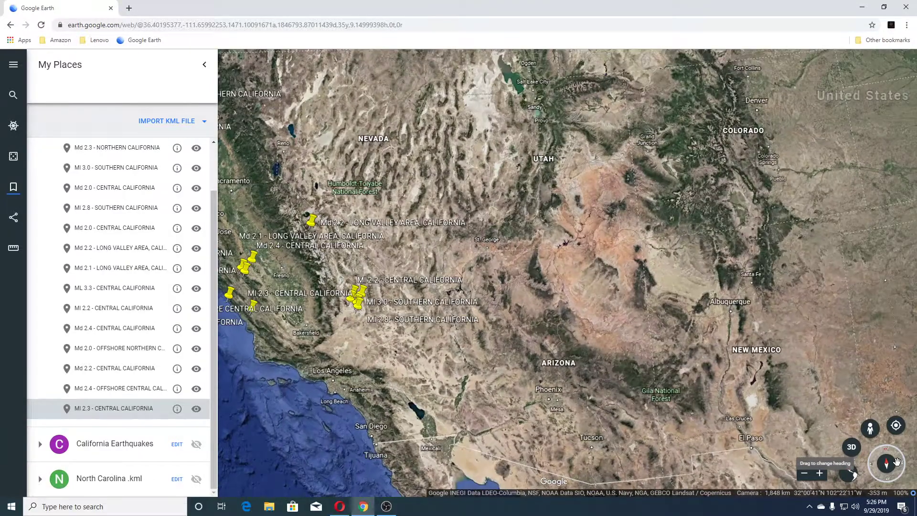
pyautogui.scroll(-5, 358, 318)
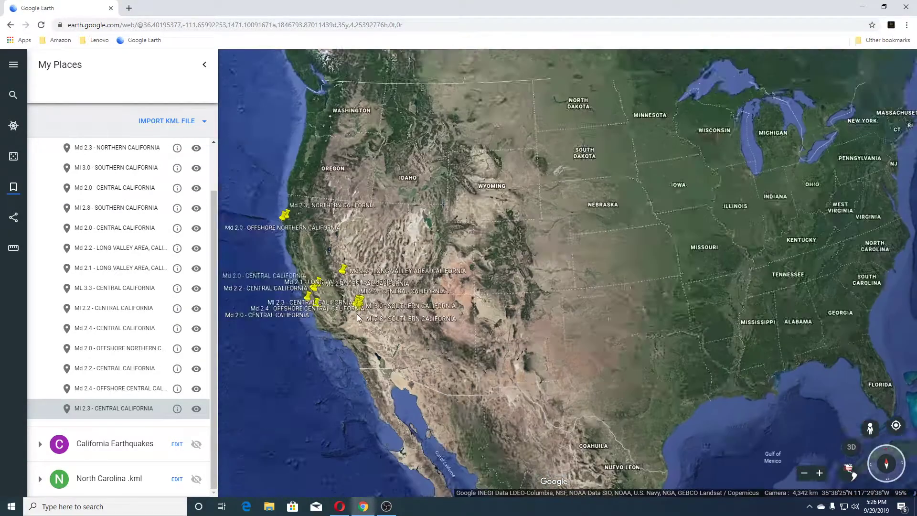